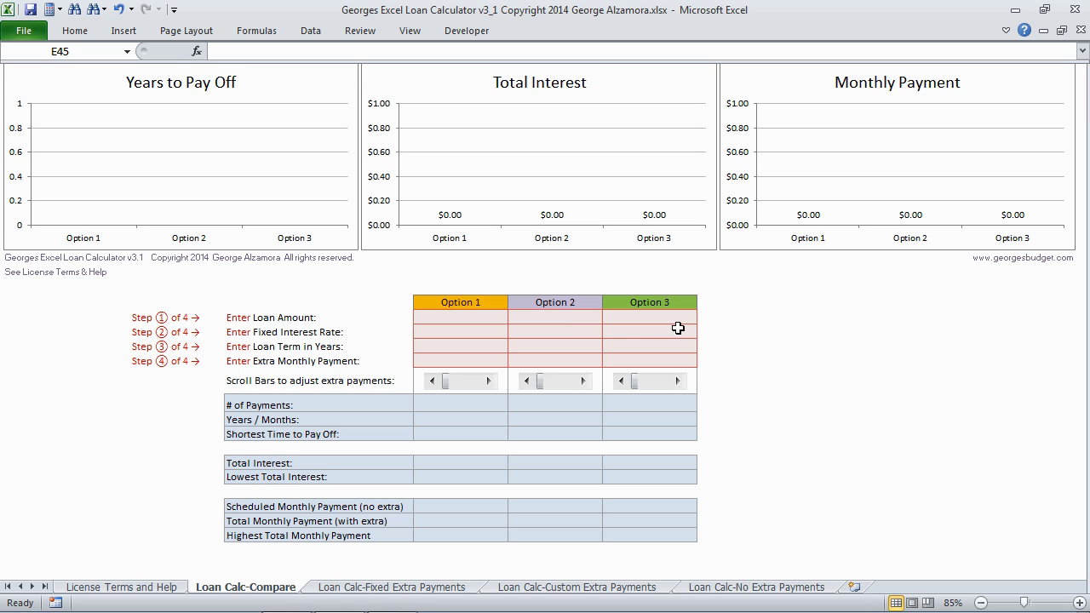
# Enter a $500,000 loan amount for all three options in H18:J18.
pyautogui.click(446, 318)
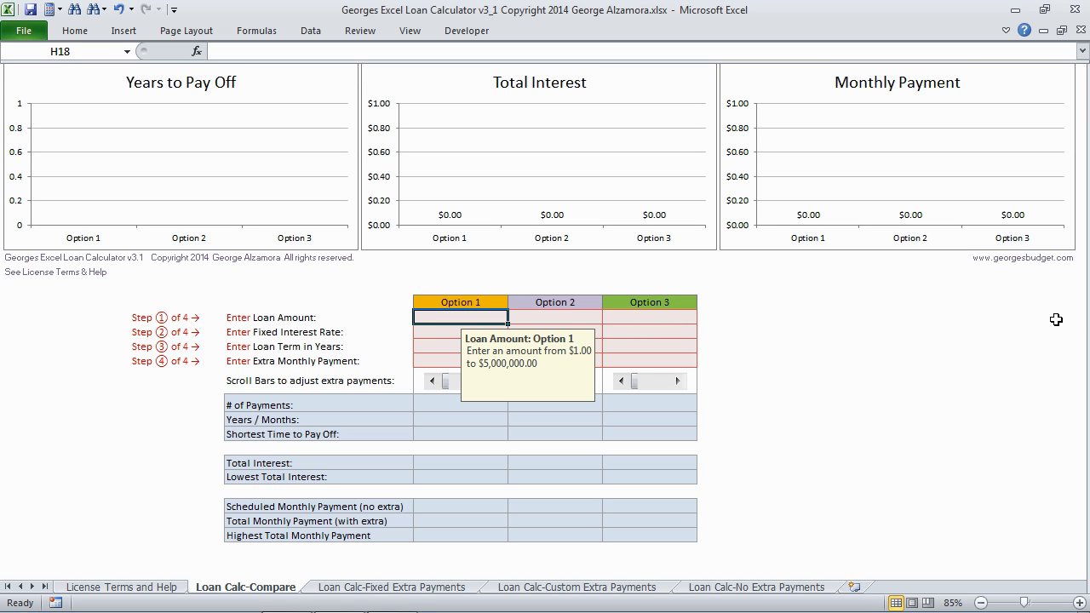
pyautogui.write('500000')
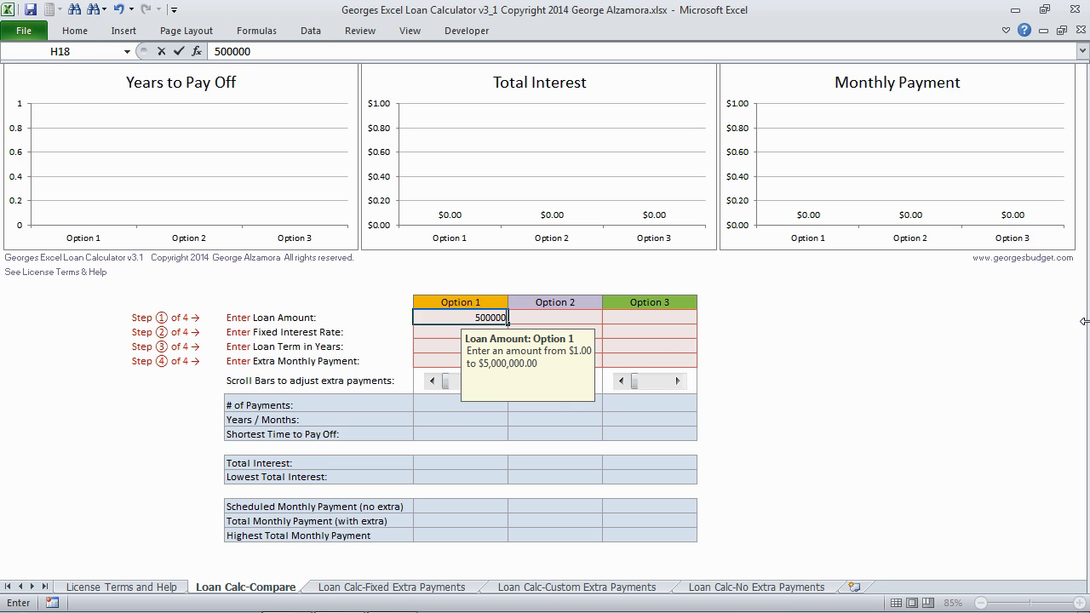
pyautogui.press('Tab')
pyautogui.write('500,000')
pyautogui.press('Tab')
pyautogui.write('50')
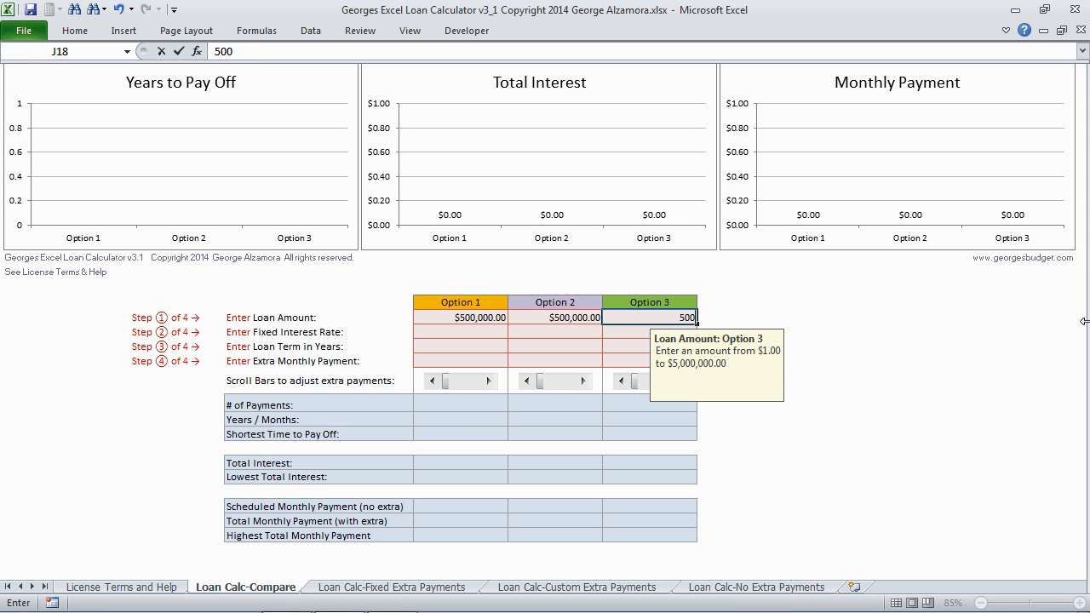
pyautogui.write('0,000')
pyautogui.press('Return')
# Set the interest rates to 5%, 4.5% and 4% in H19:J19.
pyautogui.press('Left')
pyautogui.press('Left')
pyautogui.write('5')
pyautogui.press('Tab')
pyautogui.write('4.5')
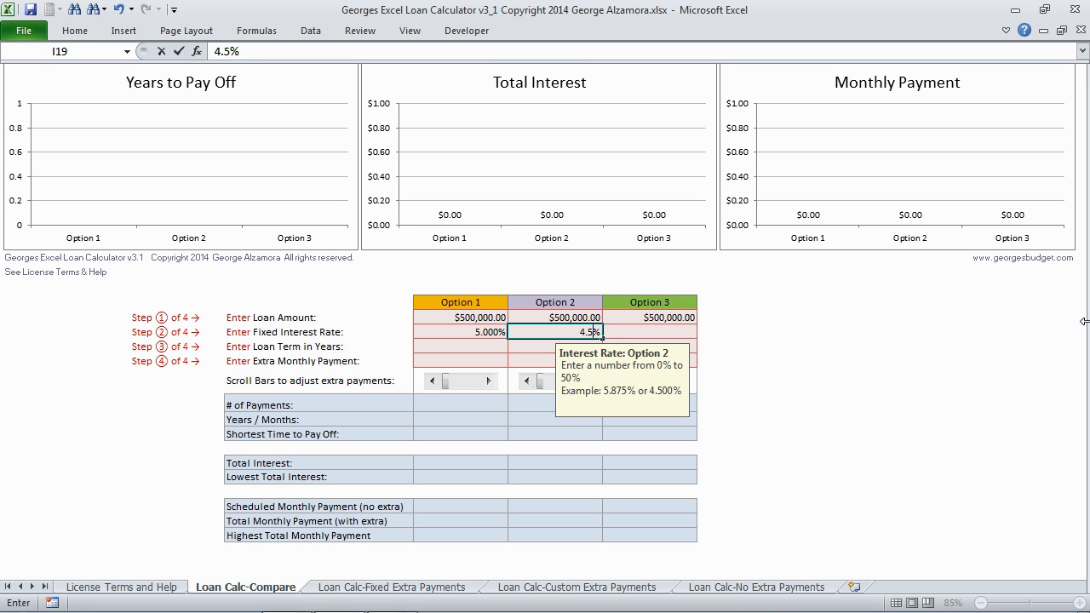
pyautogui.press('Tab')
pyautogui.write('4')
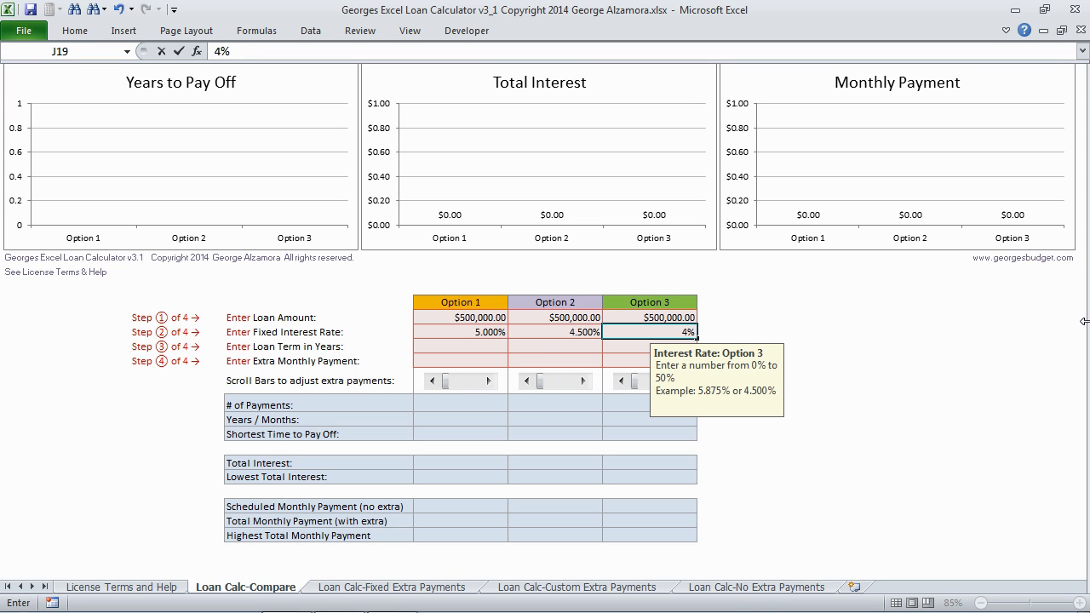
pyautogui.press('Return')
# Set the loan terms to 30, 15 and 10 years in H20:J20.
pyautogui.press('Left')
pyautogui.press('Left')
pyautogui.write('3')
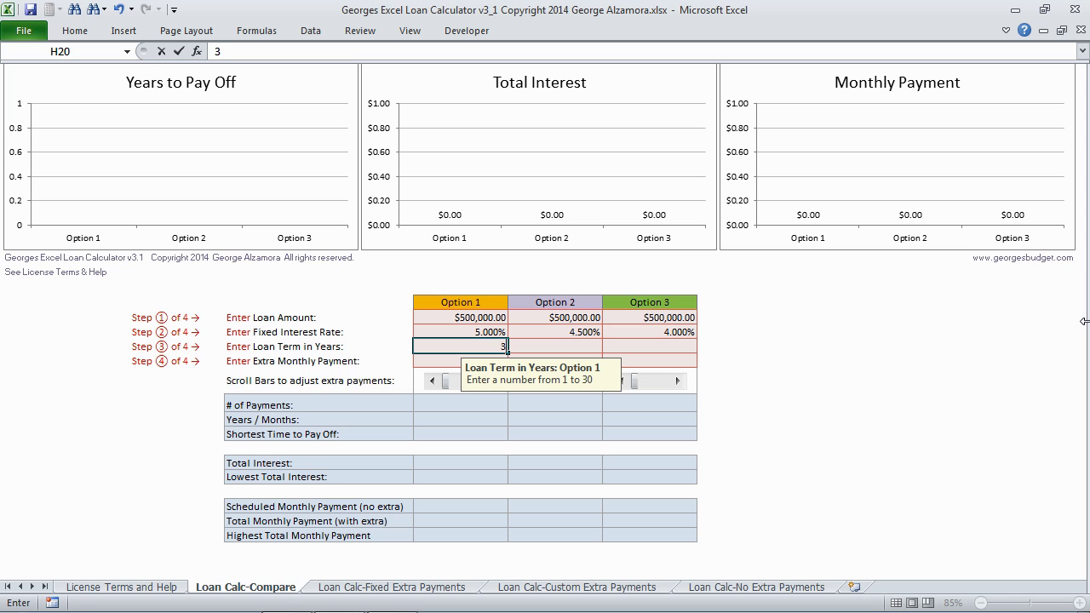
pyautogui.press('Right')
pyautogui.write('15')
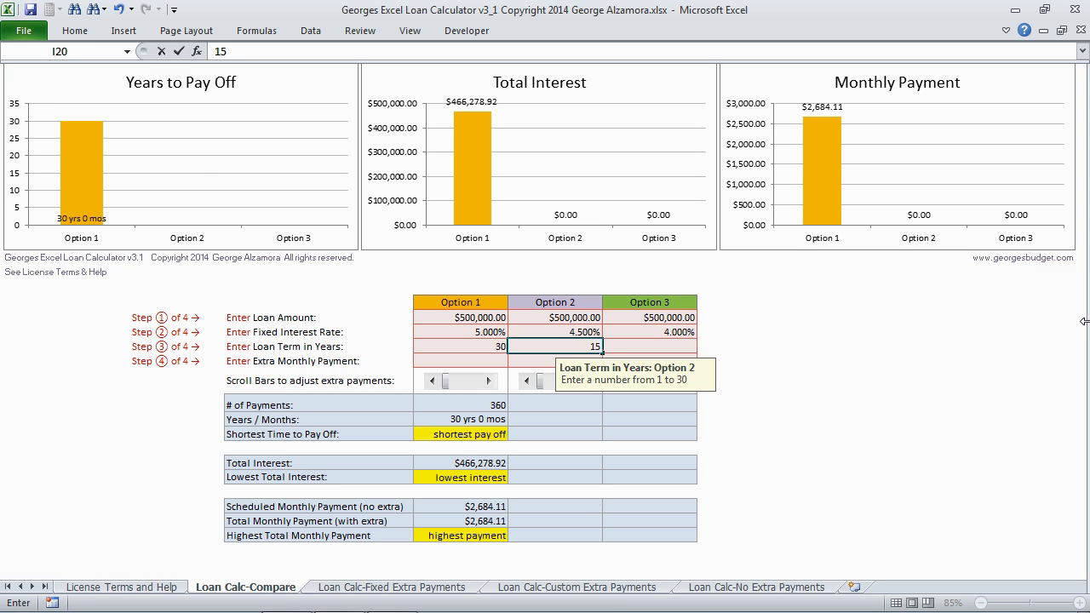
pyautogui.press('Right')
pyautogui.write('10')
pyautogui.press('Return')
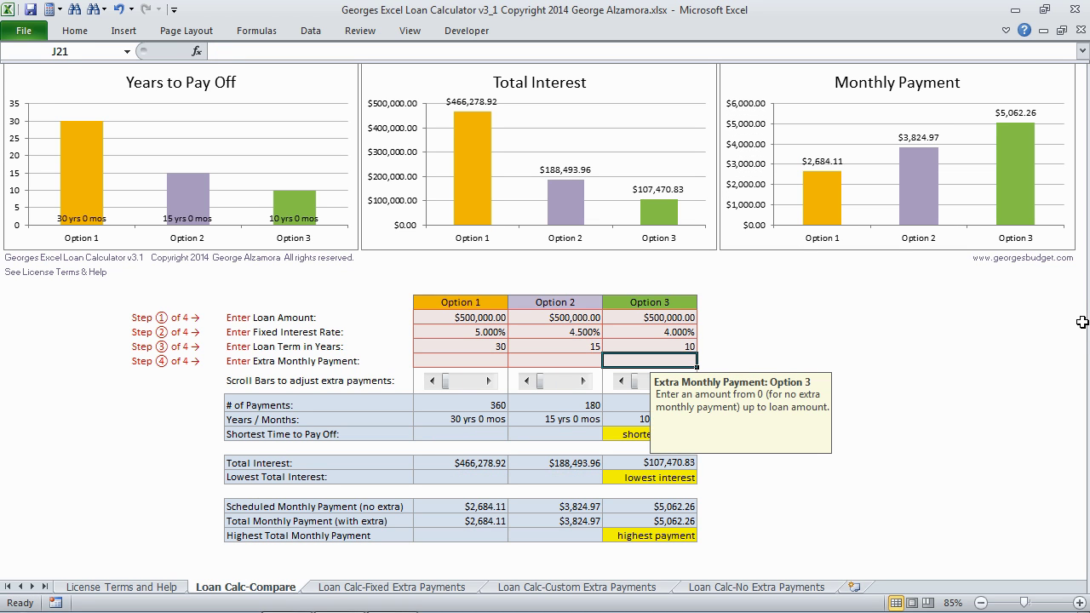
pyautogui.click(797, 322)
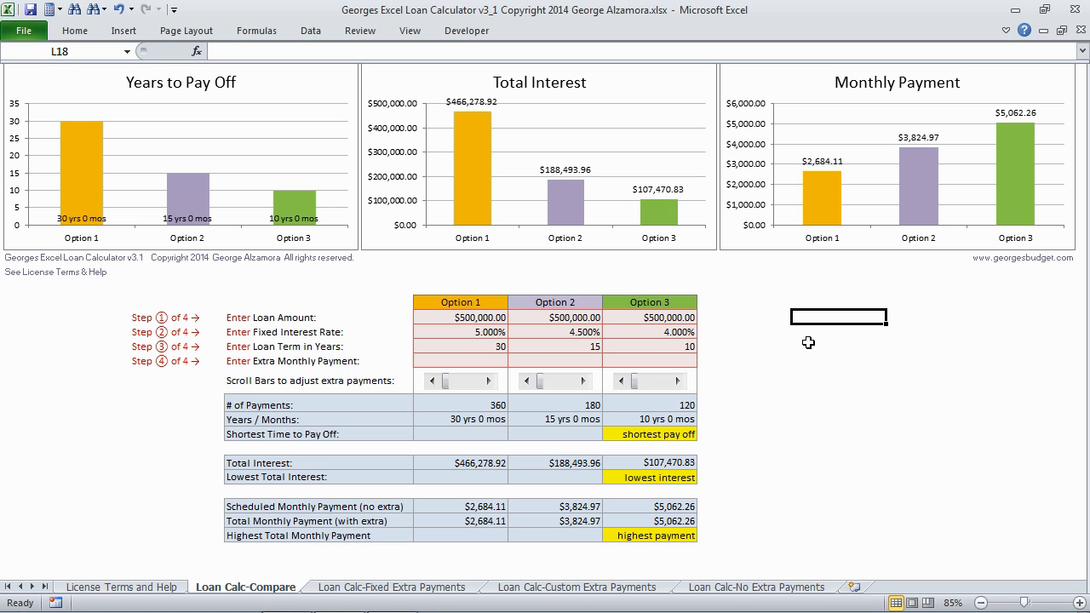
pyautogui.moveTo(445, 407); pyautogui.dragTo(672, 536)
pyautogui.click(788, 359)
pyautogui.click(804, 324)
pyautogui.click(649, 351)
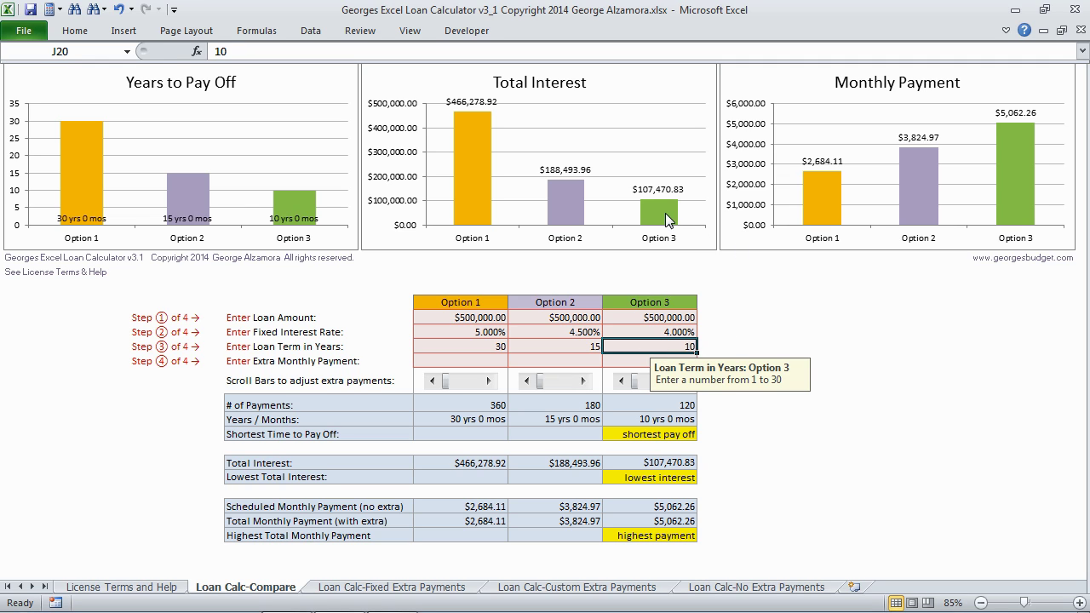
pyautogui.moveTo(665, 213)
pyautogui.moveTo(1014, 161)
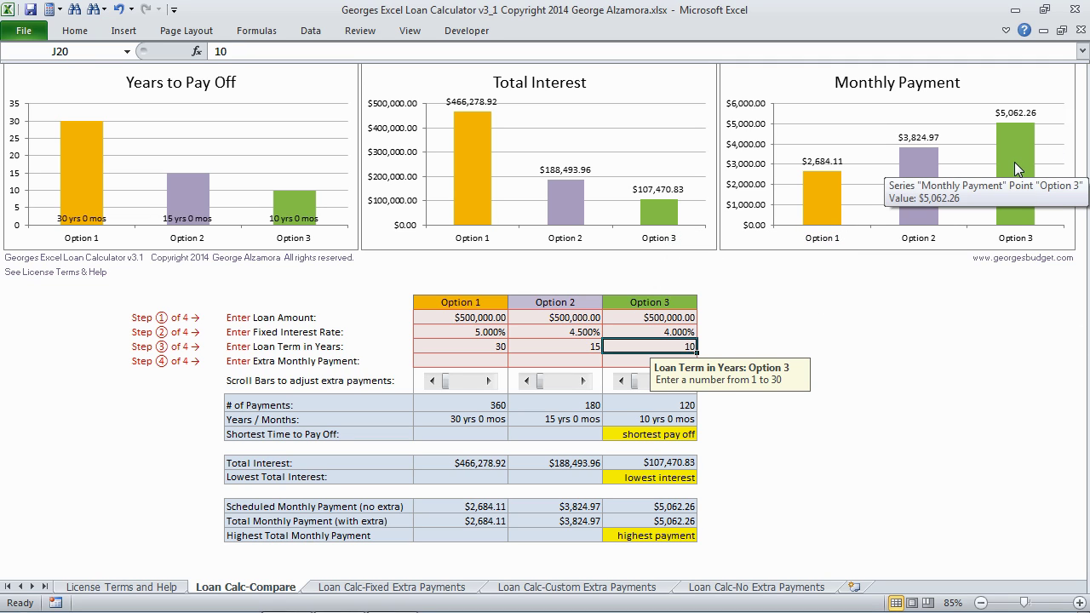
pyautogui.click(823, 331)
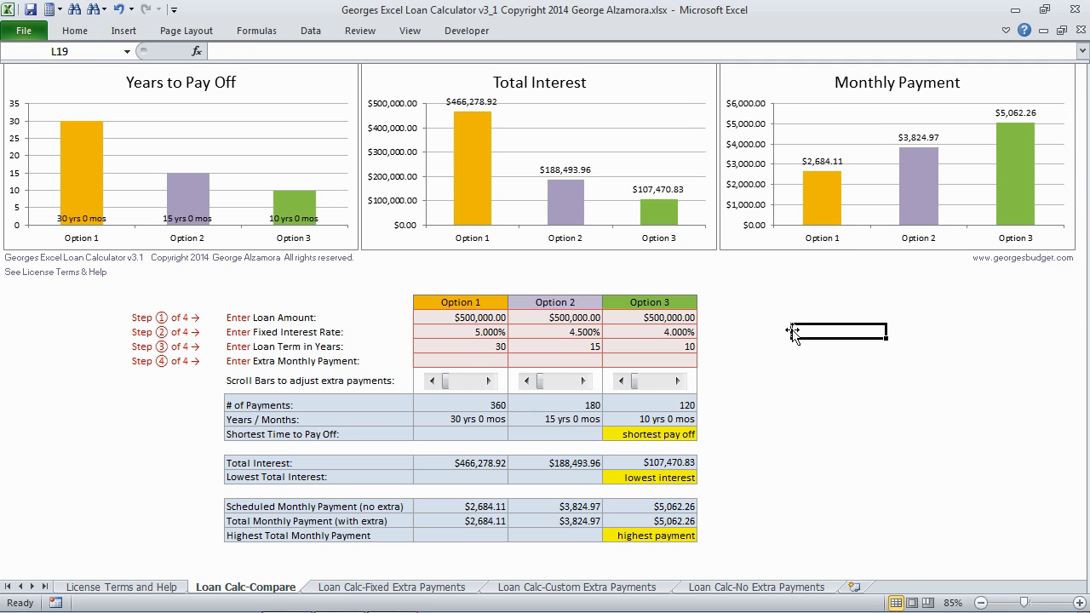
# Enter extra monthly payments of 500, 250 and 100 in H21:J21.
pyautogui.click(458, 356)
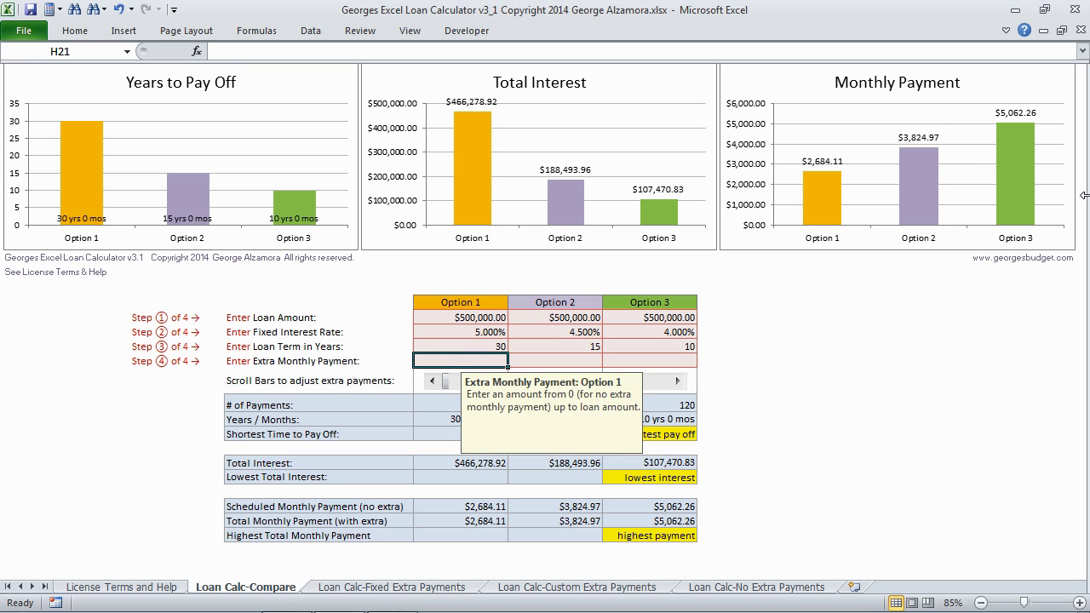
pyautogui.write('500')
pyautogui.press('Tab')
pyautogui.write('25')
pyautogui.press('Tab')
pyautogui.write('100')
pyautogui.press('Tab')
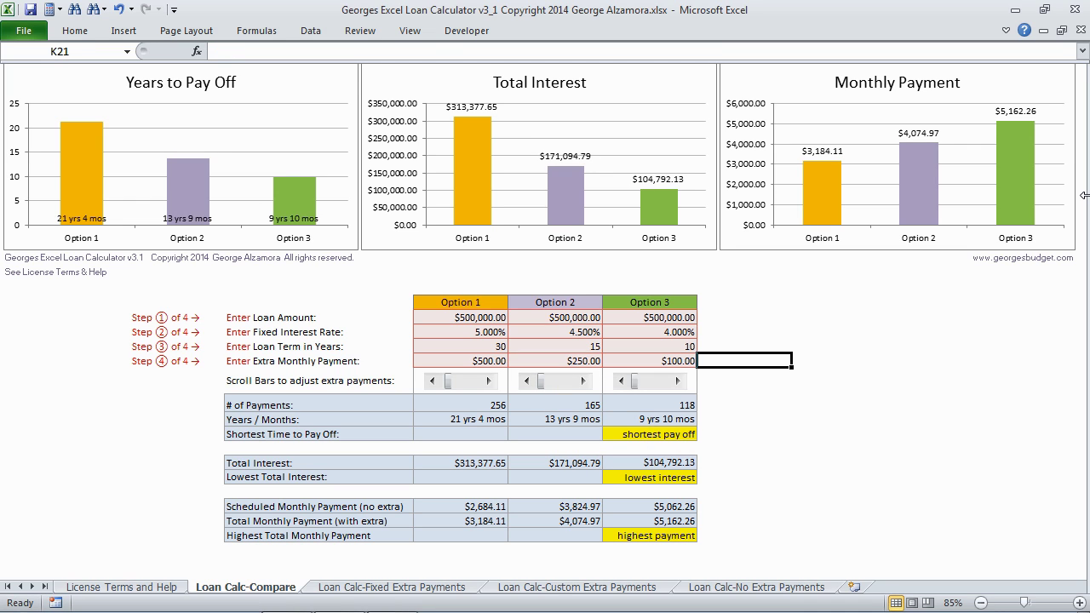
# Raise Option 1's extra monthly payment to $3,265 with its scroll bar.
pyautogui.click(473, 390)
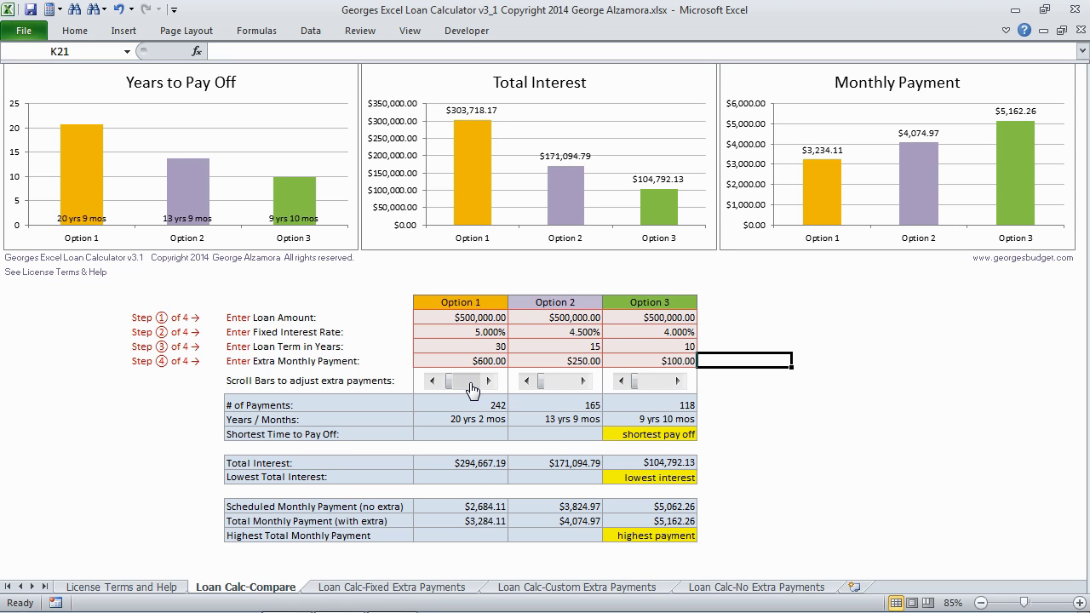
pyautogui.click(474, 390)
pyautogui.click(474, 390)
pyautogui.click(473, 389)
pyautogui.click(473, 390)
pyautogui.click(474, 390)
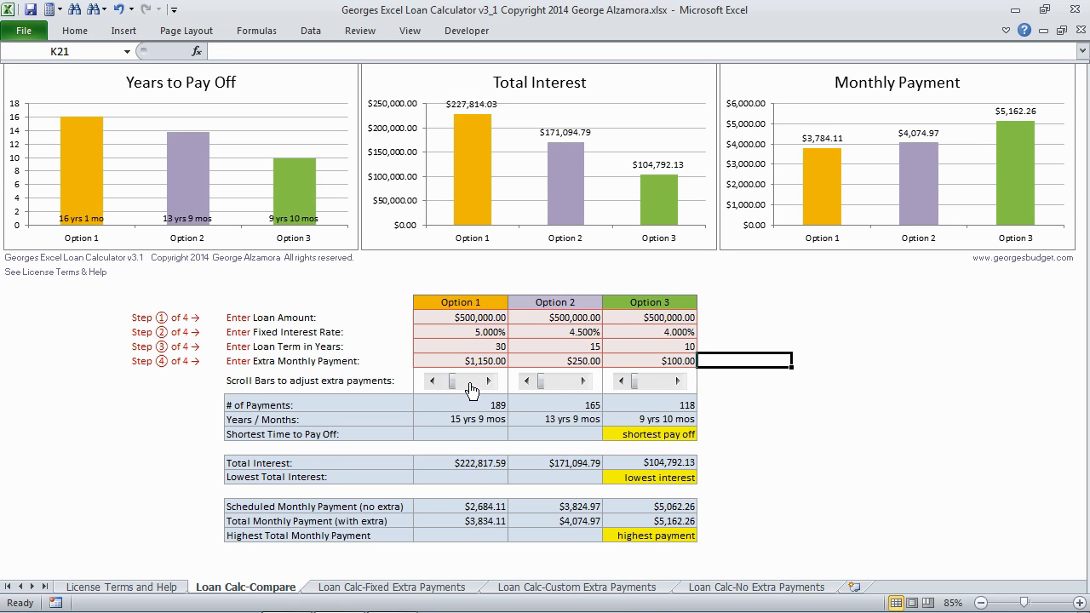
pyautogui.click(474, 390)
pyautogui.click(473, 390)
pyautogui.click(473, 390)
pyautogui.click(474, 390)
pyautogui.click(473, 390)
pyautogui.click(473, 390)
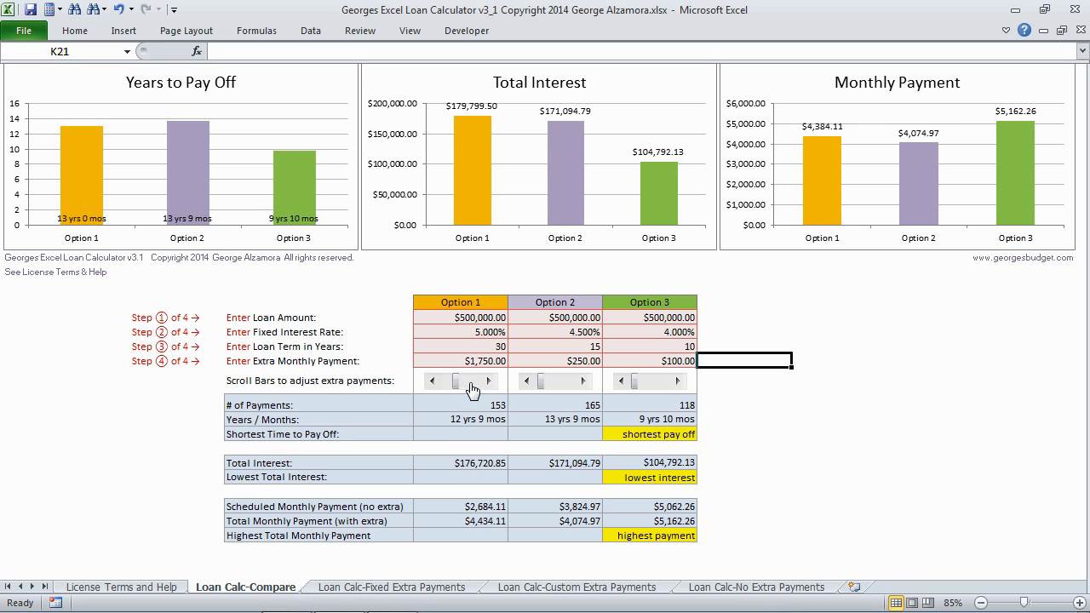
pyautogui.click(474, 390)
pyautogui.click(474, 390)
pyautogui.click(474, 389)
pyautogui.click(473, 390)
pyautogui.click(473, 390)
pyautogui.click(473, 390)
pyautogui.click(474, 390)
pyautogui.click(474, 390)
pyautogui.click(474, 390)
pyautogui.click(474, 390)
pyautogui.click(474, 391)
pyautogui.click(475, 391)
pyautogui.moveTo(475, 391); pyautogui.dragTo(489, 385)
# Raise Option 2's and Option 3's extra payments to $2,350 and $2,100.
pyautogui.click(569, 391)
pyautogui.click(568, 391)
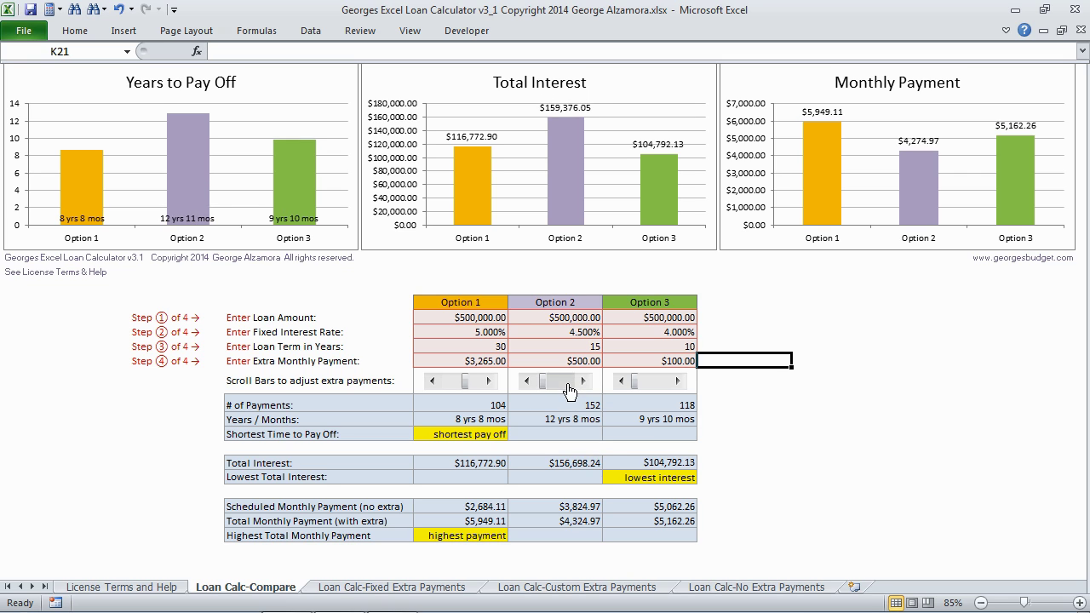
pyautogui.click(569, 390)
pyautogui.click(569, 390)
pyautogui.click(568, 391)
pyautogui.click(569, 391)
pyautogui.click(569, 391)
pyautogui.click(569, 390)
pyautogui.click(569, 391)
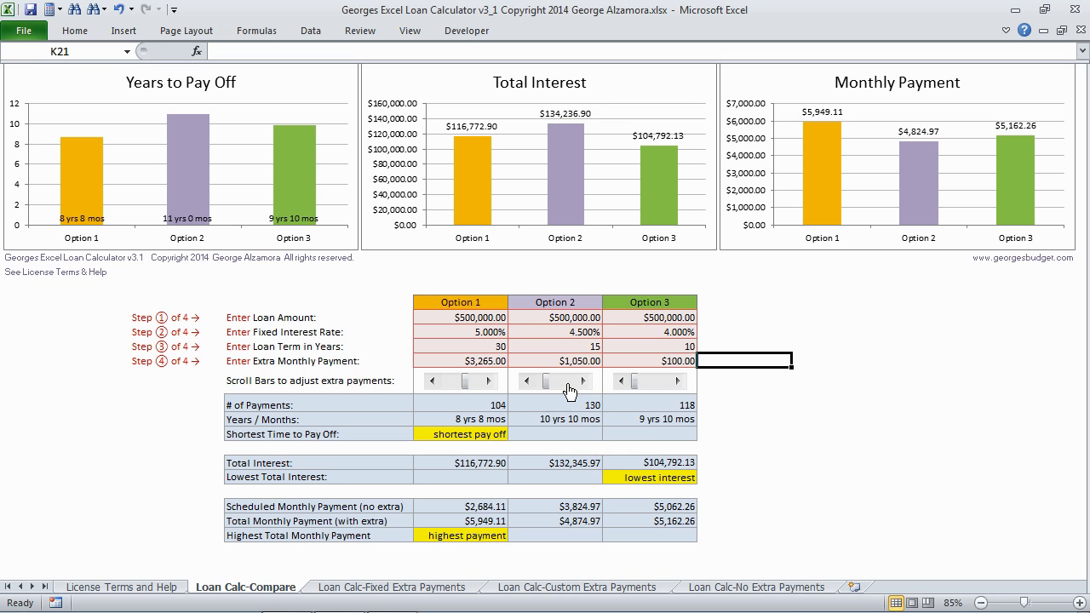
pyautogui.click(569, 391)
pyautogui.click(569, 391)
pyautogui.click(569, 391)
pyautogui.click(568, 391)
pyautogui.click(569, 390)
pyautogui.click(569, 391)
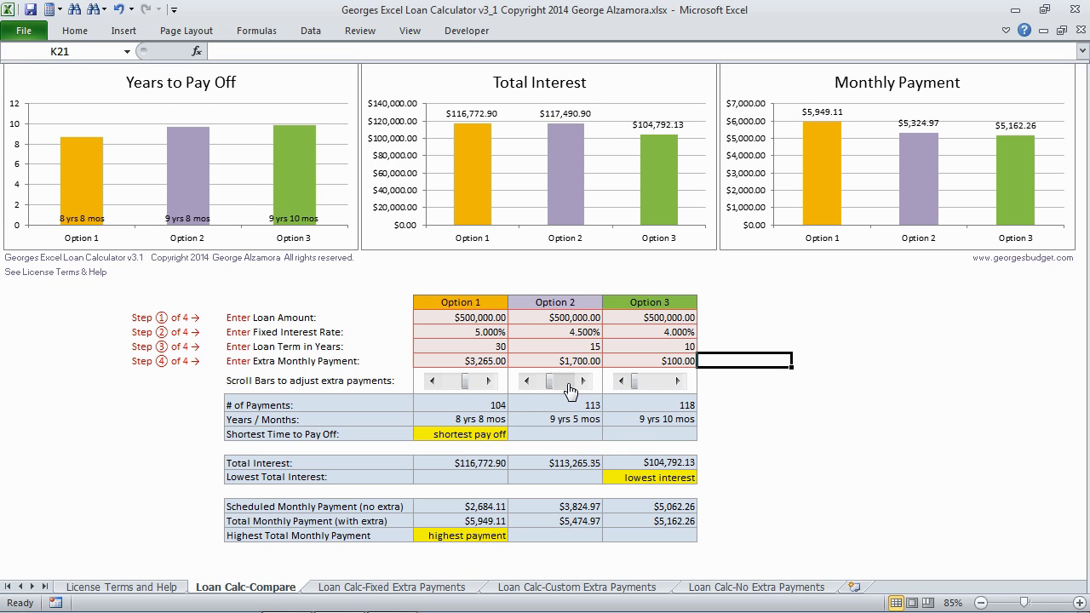
pyautogui.click(569, 391)
pyautogui.click(569, 391)
pyautogui.click(569, 391)
pyautogui.click(664, 390)
pyautogui.click(664, 390)
pyautogui.moveTo(664, 390)
pyautogui.mouseDown()
pyautogui.moveTo(655, 383)
pyautogui.moveTo(664, 388)
pyautogui.mouseUp()
pyautogui.click(784, 336)
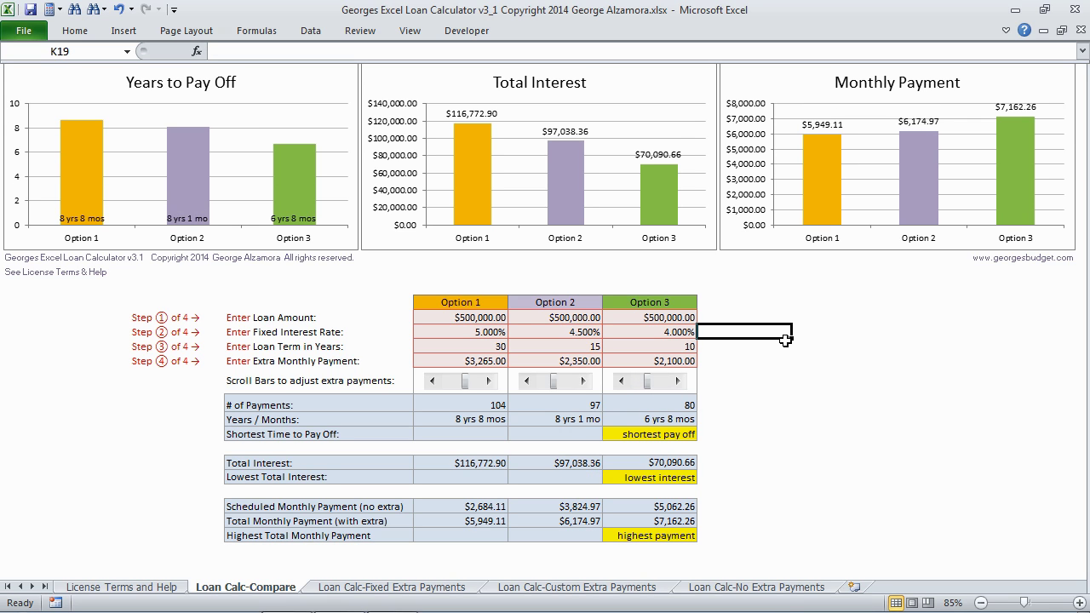
# On the Fixed Extra Payments sheet, enter a $450,000 loan at 4% for 30 years.
pyautogui.click(416, 588)
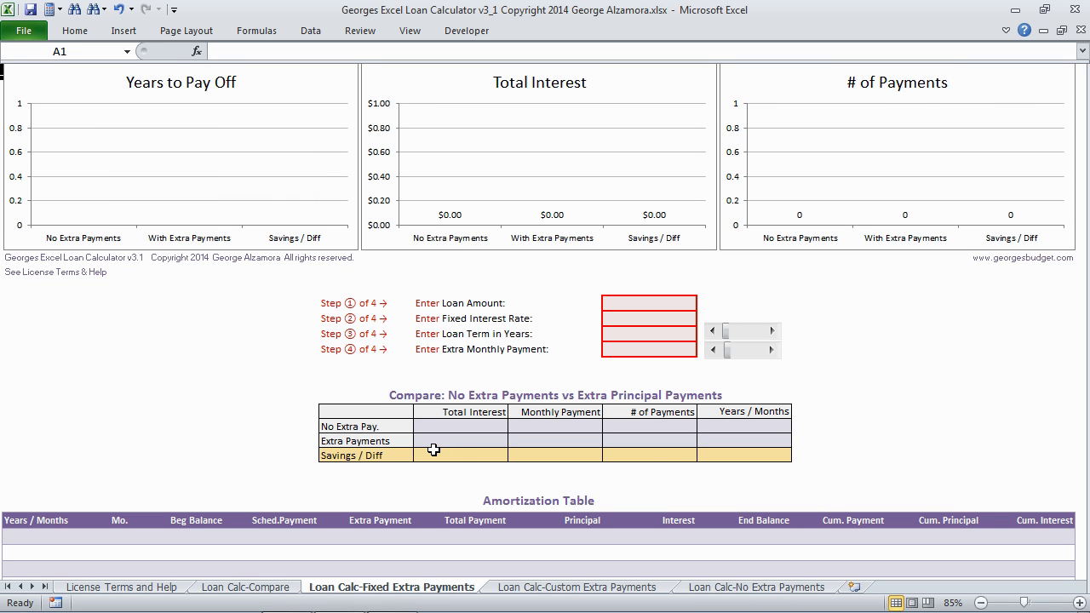
pyautogui.click(647, 305)
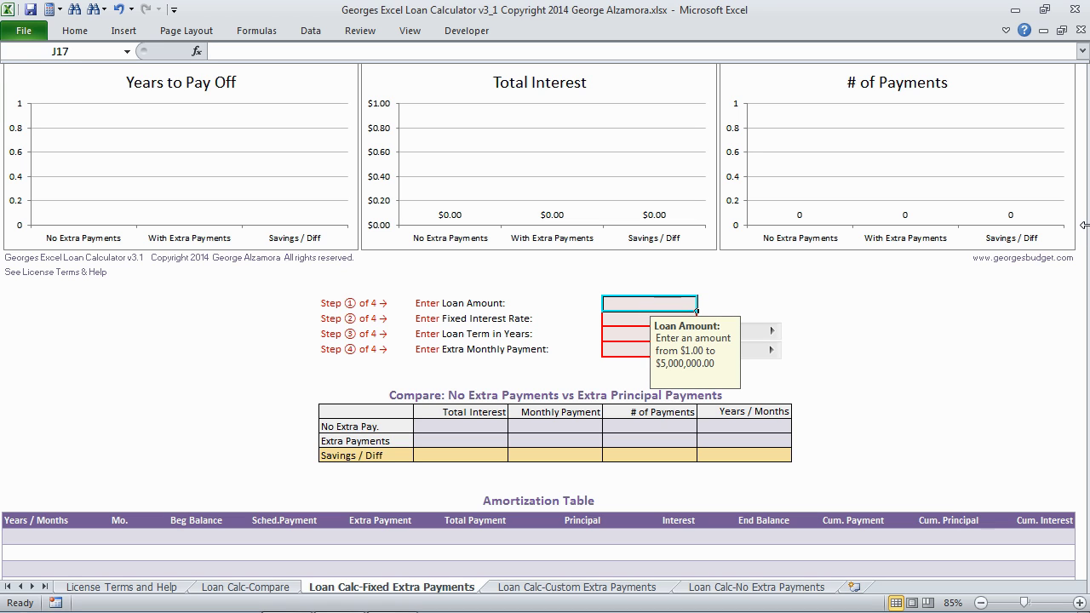
pyautogui.write('450,000')
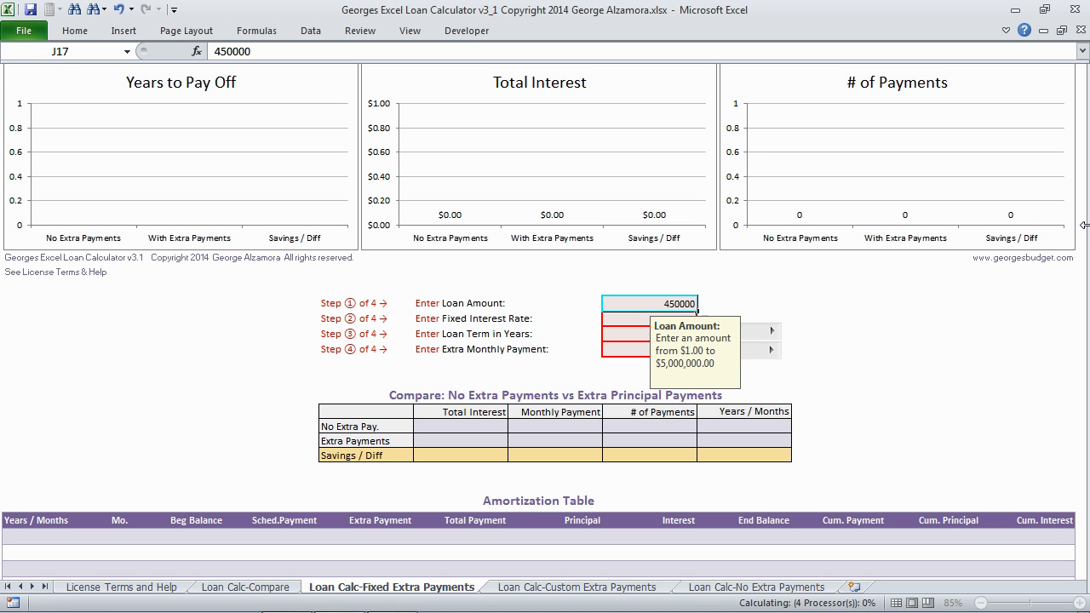
pyautogui.press('Return')
pyautogui.write('4%')
pyautogui.press('Return')
pyautogui.write('30')
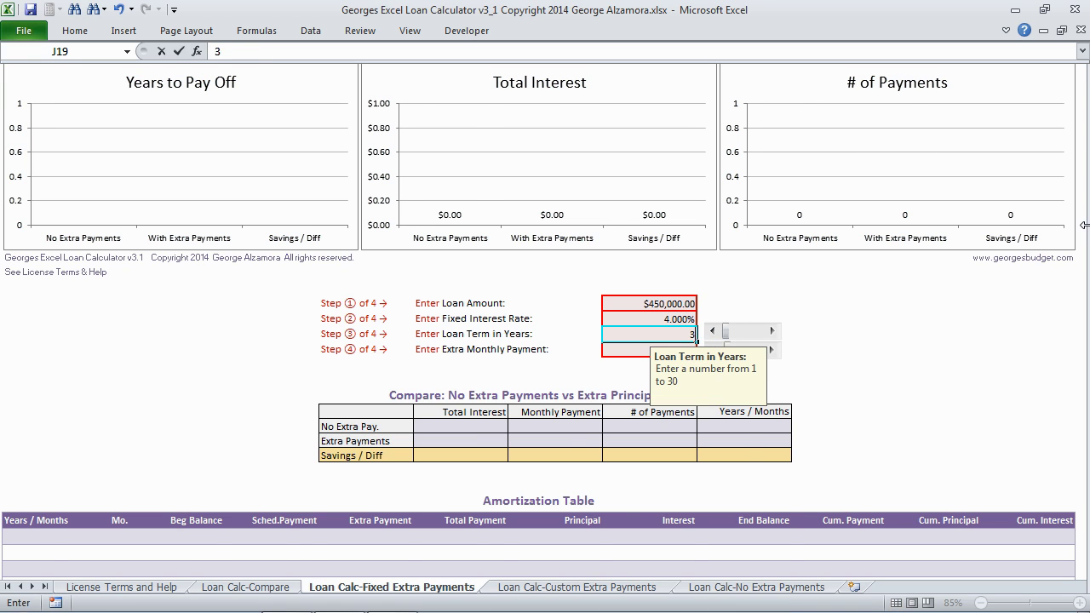
pyautogui.press('Return')
pyautogui.click(814, 342)
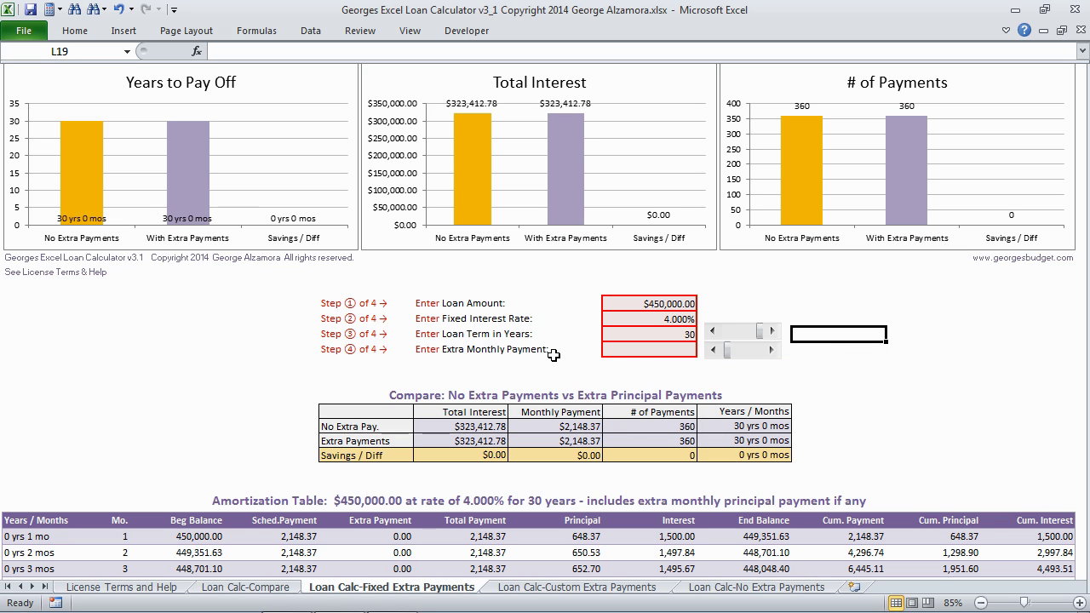
# Enter $500 as the extra monthly payment in J20.
pyautogui.click(637, 348)
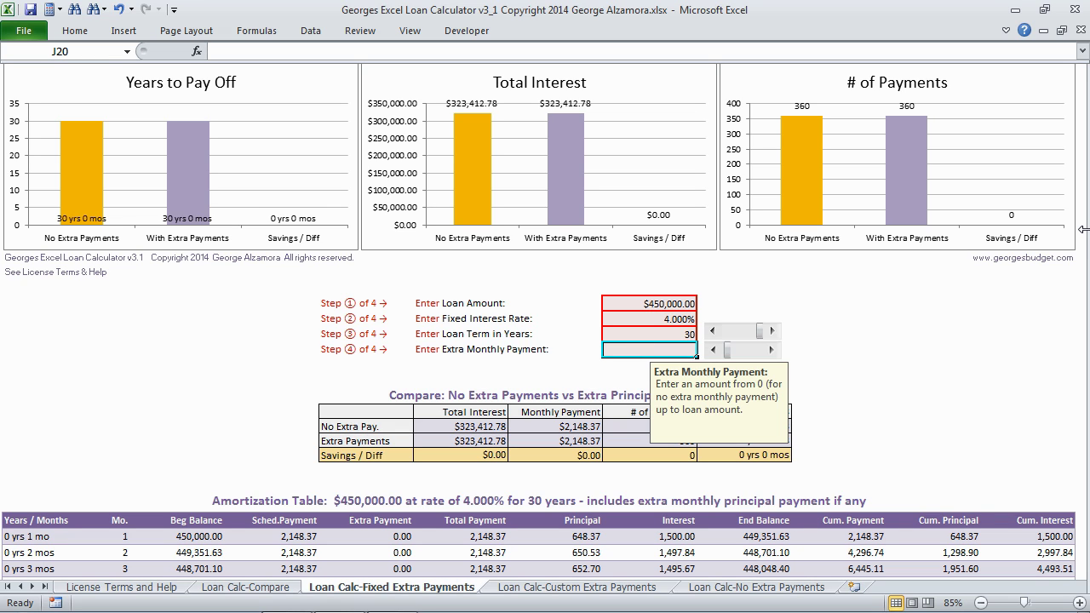
pyautogui.write('50')
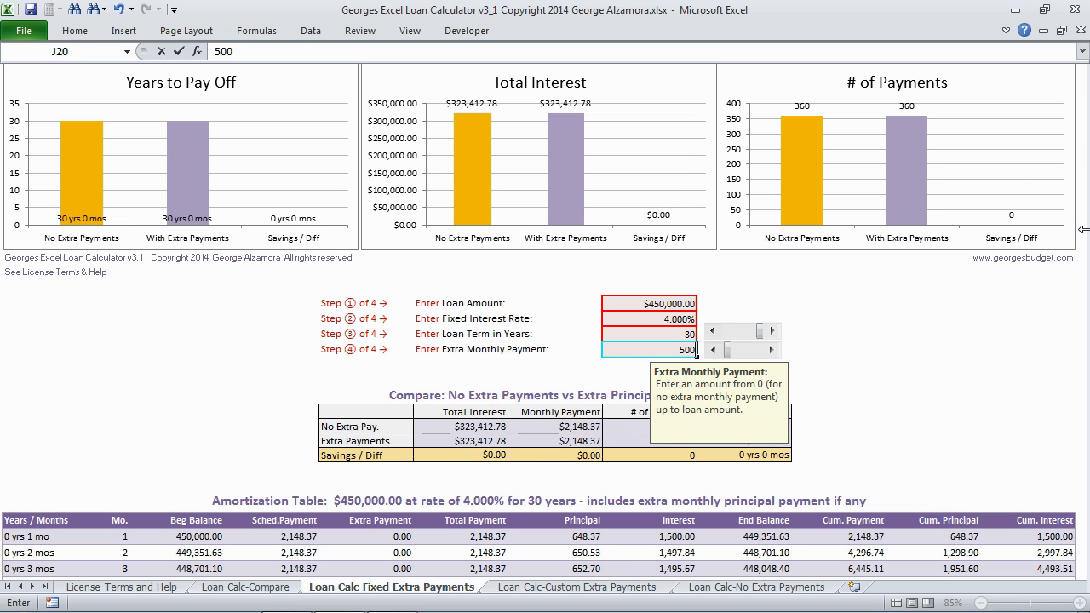
pyautogui.write('0')
pyautogui.press('Return')
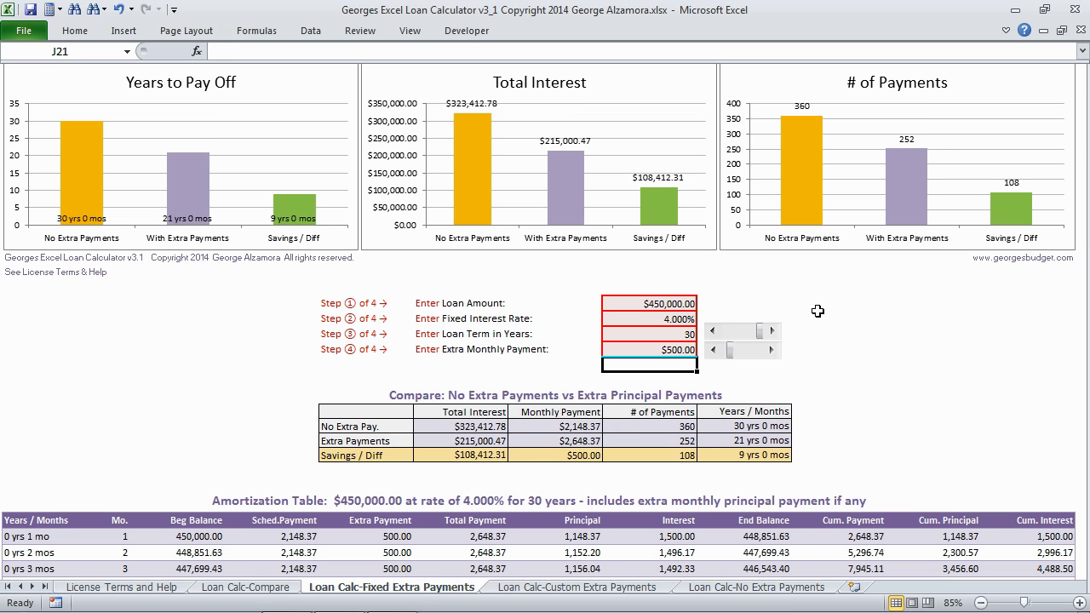
# Adjust the extra monthly payment scroll bar until it reads $700.00.
pyautogui.click(771, 350)
pyautogui.click(772, 350)
pyautogui.click(772, 349)
pyautogui.click(772, 350)
pyautogui.click(714, 350)
pyautogui.click(714, 350)
pyautogui.click(713, 350)
pyautogui.click(773, 351)
pyautogui.click(773, 350)
pyautogui.click(773, 350)
pyautogui.click(773, 351)
pyautogui.click(773, 351)
pyautogui.click(773, 351)
pyautogui.click(773, 351)
pyautogui.click(773, 351)
pyautogui.click(773, 351)
pyautogui.click(773, 351)
pyautogui.click(773, 350)
pyautogui.click(773, 351)
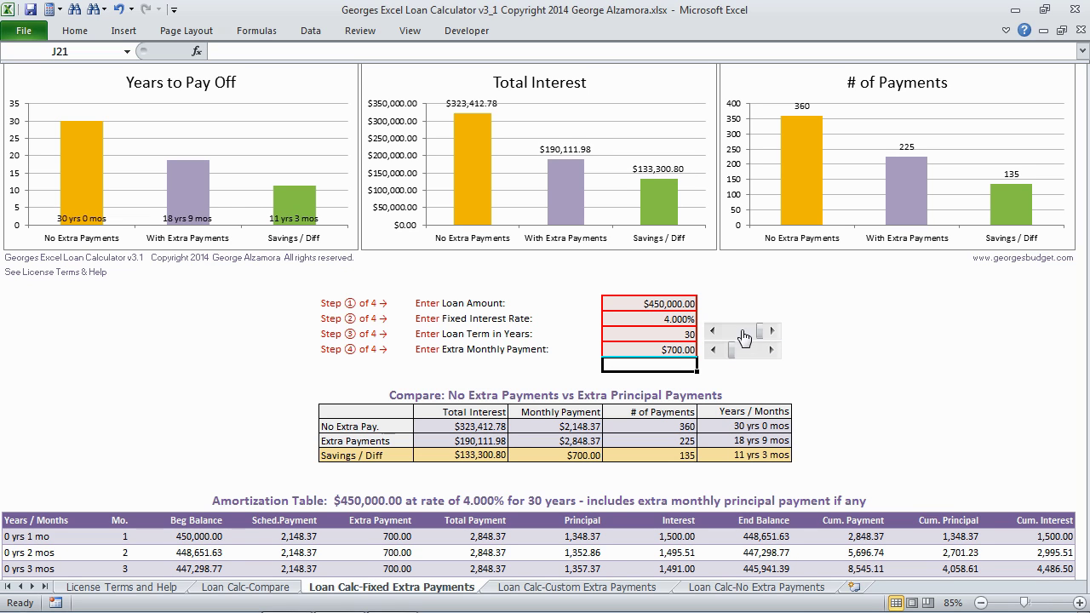
pyautogui.click(738, 332)
# Try the Loan Term scroll bar, then check the $700 extra payment in J20.
pyautogui.click(738, 332)
pyautogui.click(738, 333)
pyautogui.click(773, 332)
pyautogui.click(773, 332)
pyautogui.click(773, 332)
pyautogui.moveTo(773, 332); pyautogui.dragTo(774, 332)
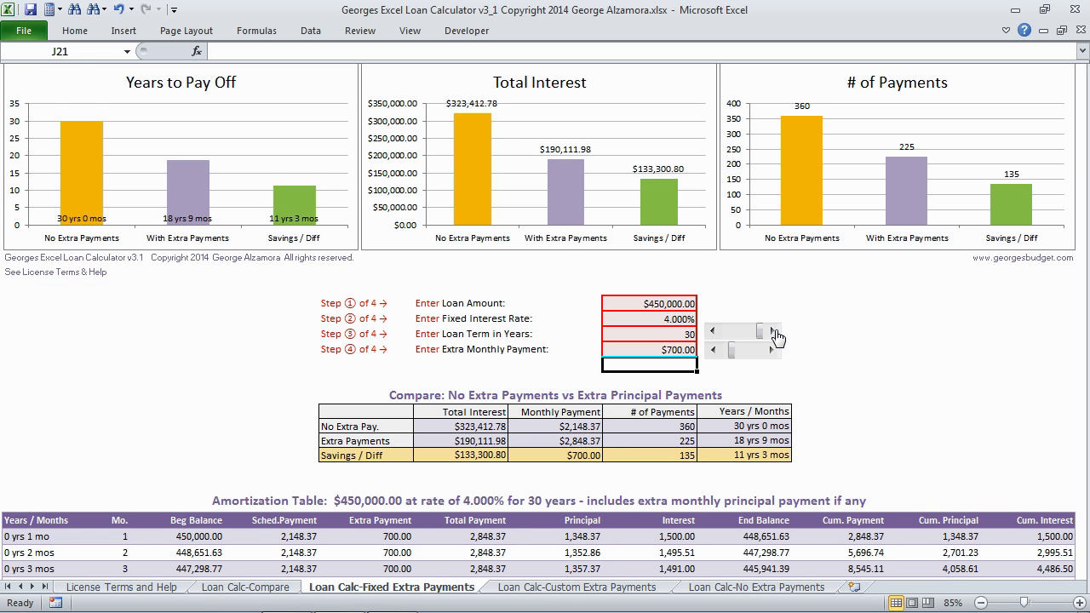
pyautogui.click(651, 352)
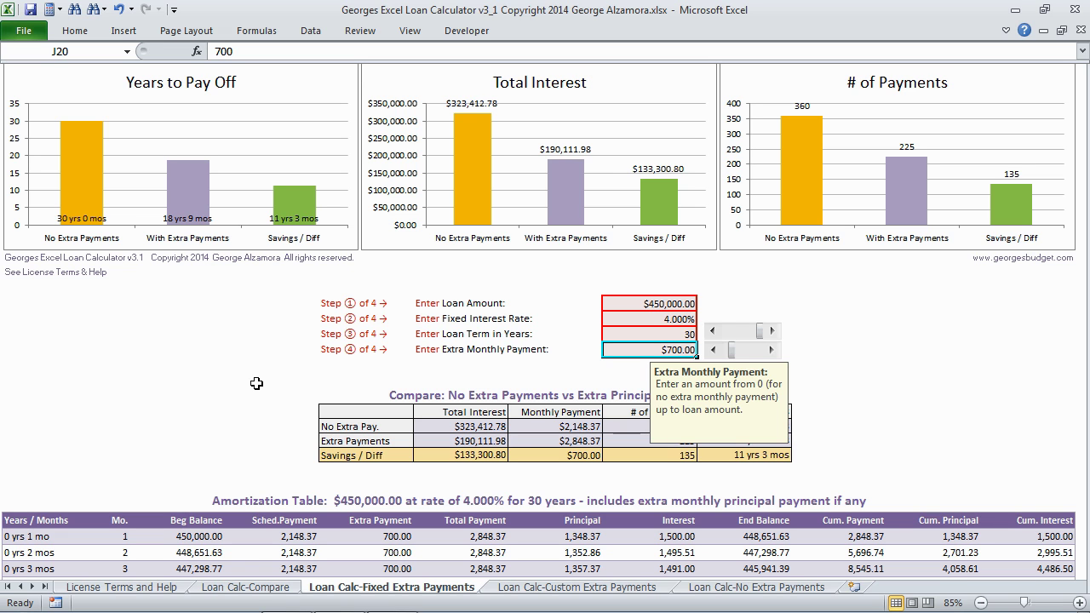
pyautogui.moveTo(407, 525); pyautogui.dragTo(397, 560)
pyautogui.scroll(-3, 397, 560)
pyautogui.scroll(-7, 384, 533)
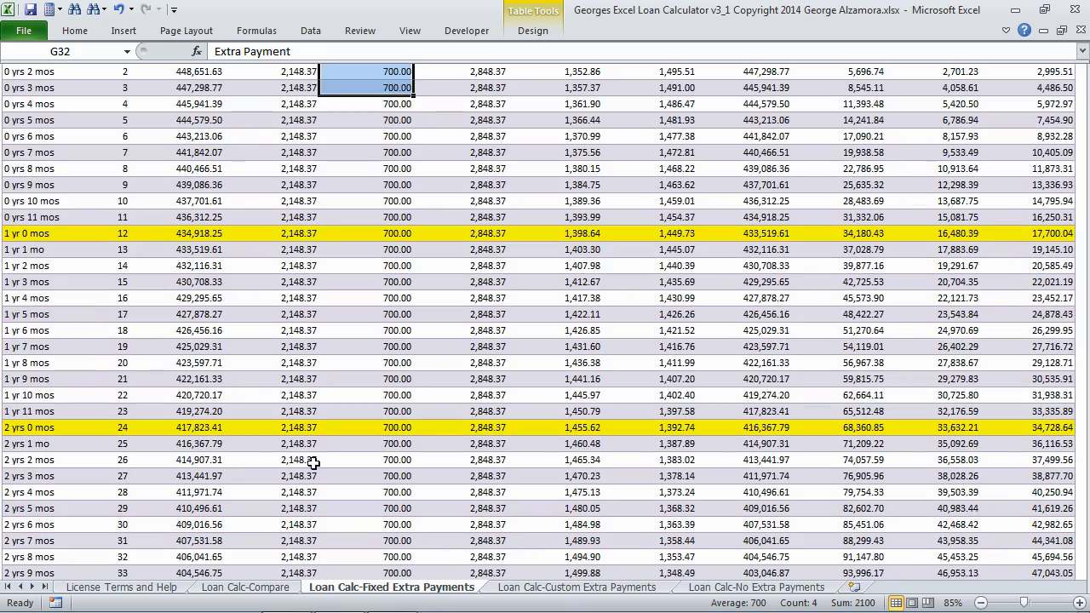
pyautogui.click(378, 418)
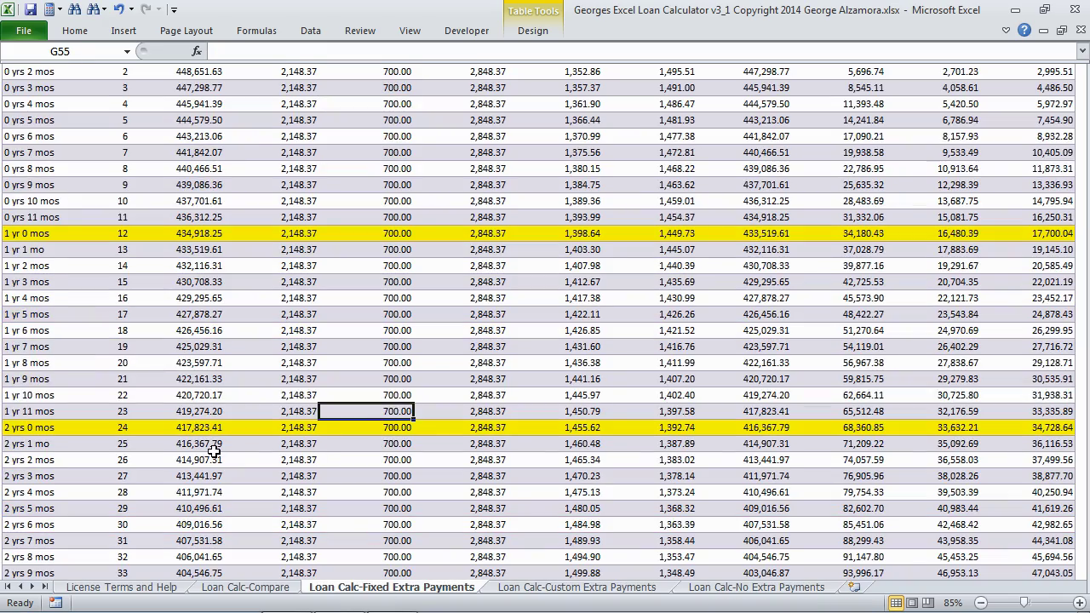
pyautogui.press('pagedown')
pyautogui.press('pagedown')
pyautogui.press('pagedown')
pyautogui.press('pagedown')
pyautogui.press('pagedown')
pyautogui.press('pagedown')
pyautogui.press('pagedown')
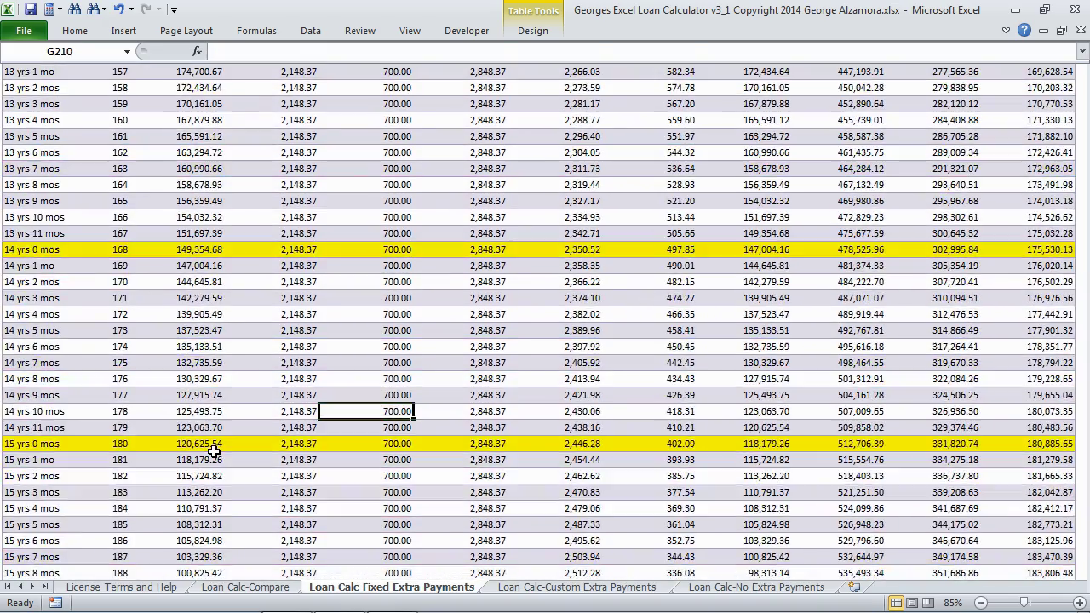
pyautogui.scroll(2, 256, 370)
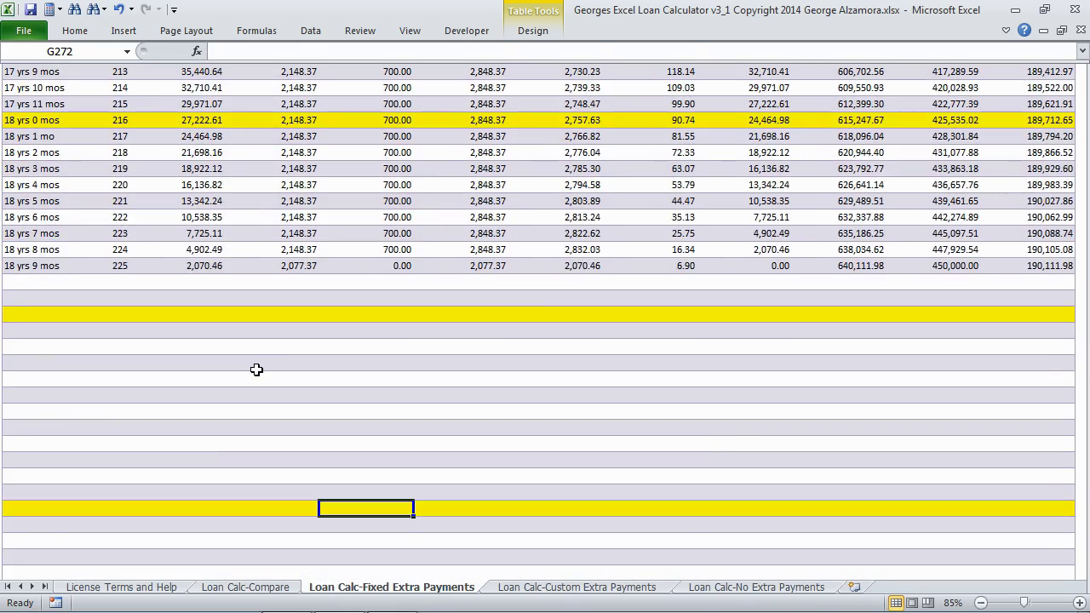
pyautogui.hotkey('ctrl', 'Home')
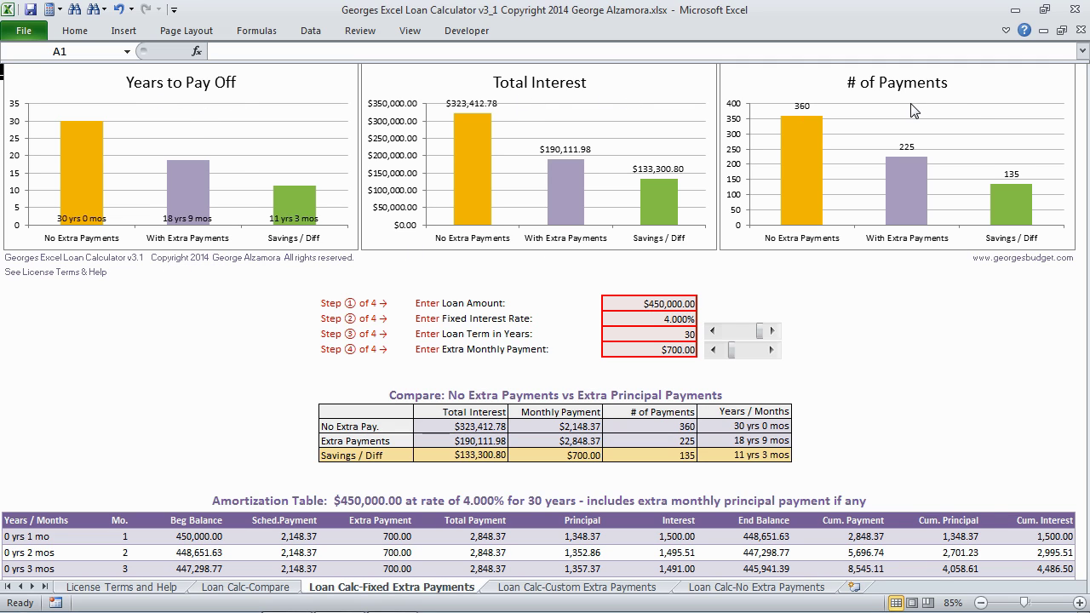
# On the Custom Extra Payments sheet, enter 500000, 4 and 30 in K17:K19.
pyautogui.click(560, 588)
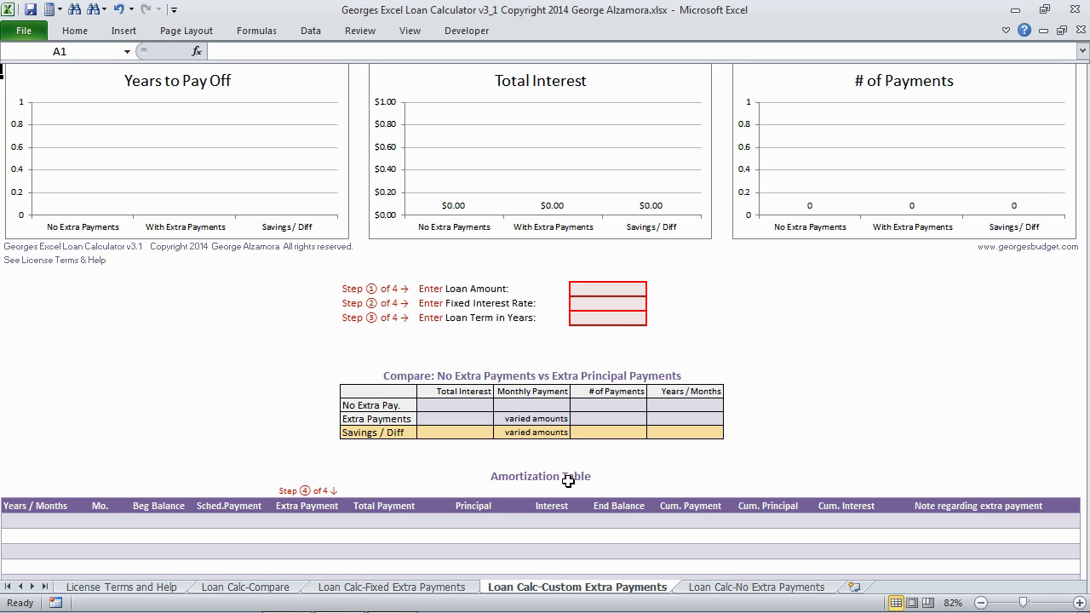
pyautogui.click(599, 291)
pyautogui.write('500000')
pyautogui.press('Return')
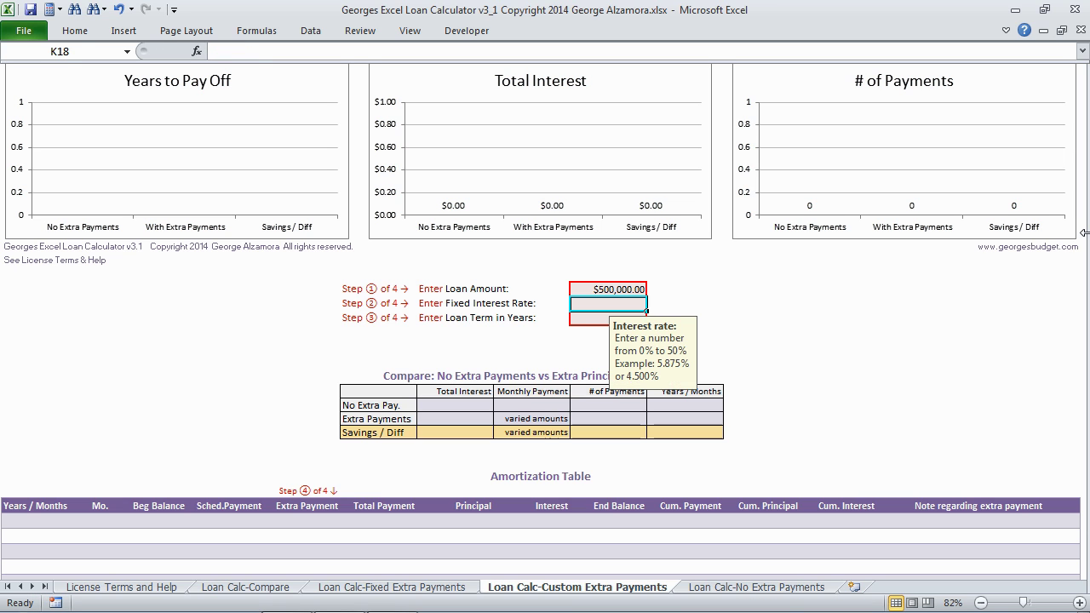
pyautogui.write('4')
pyautogui.press('Return')
pyautogui.write('30')
pyautogui.press('Return')
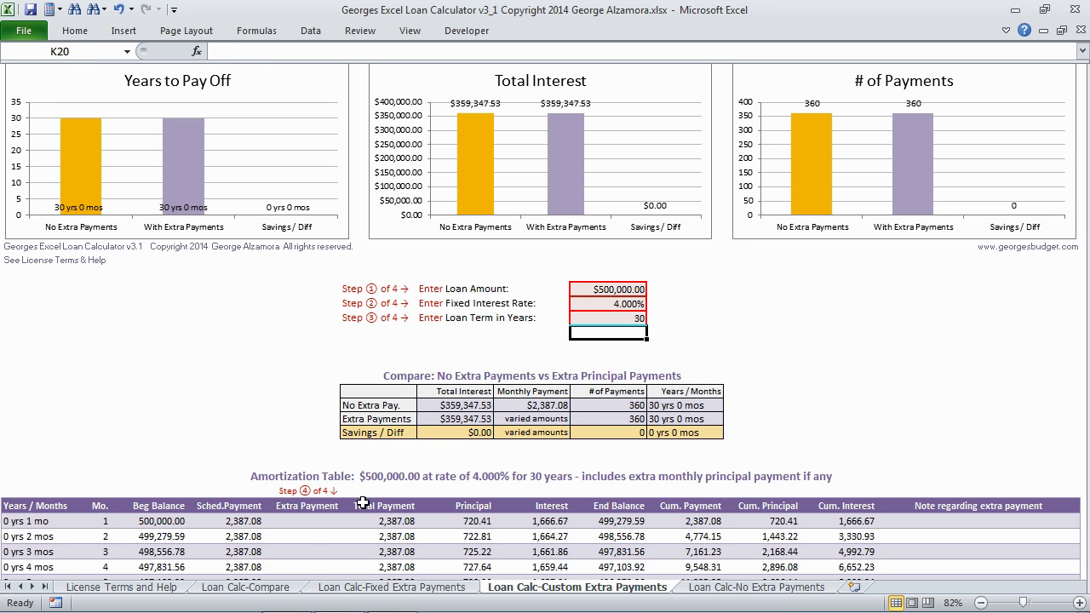
# Enter custom extra payments of 500 and 0 for months 1 and 2.
pyautogui.click(315, 522)
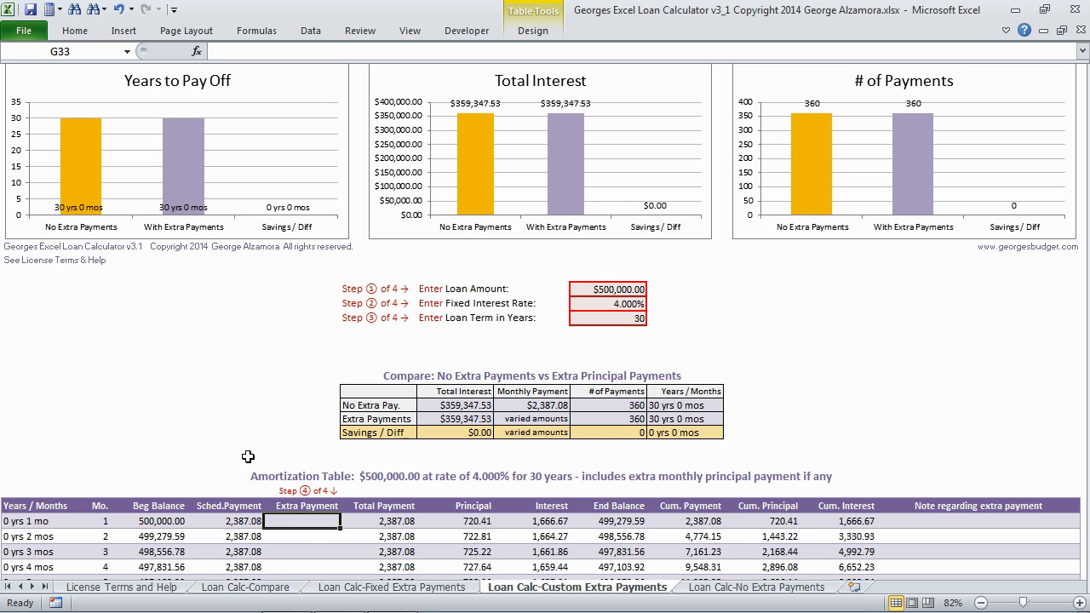
pyautogui.scroll(-1, 250, 457)
pyautogui.scroll(1, 254, 453)
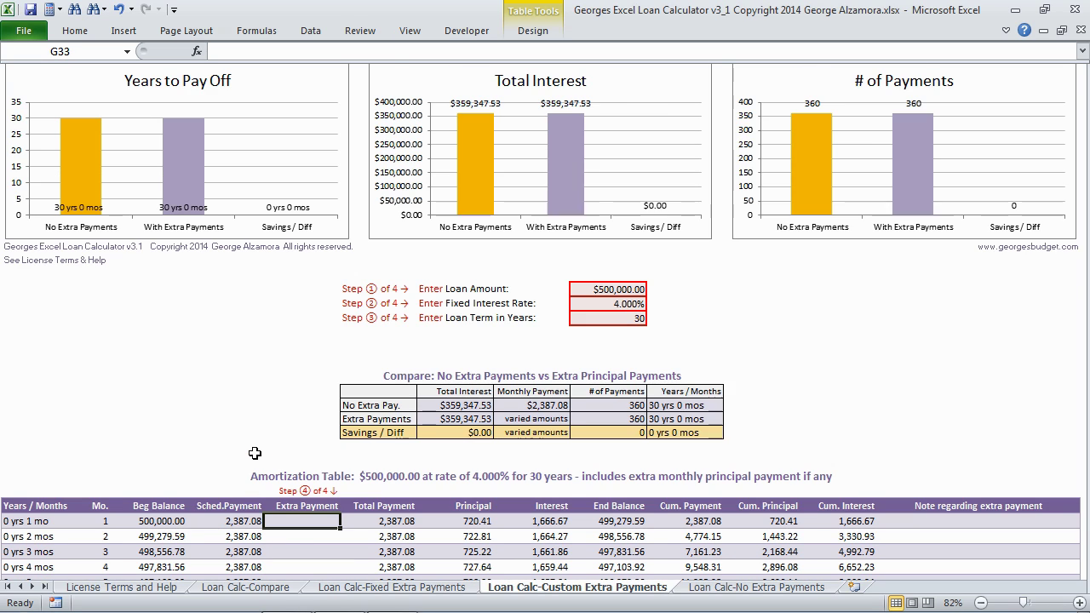
pyautogui.write('500')
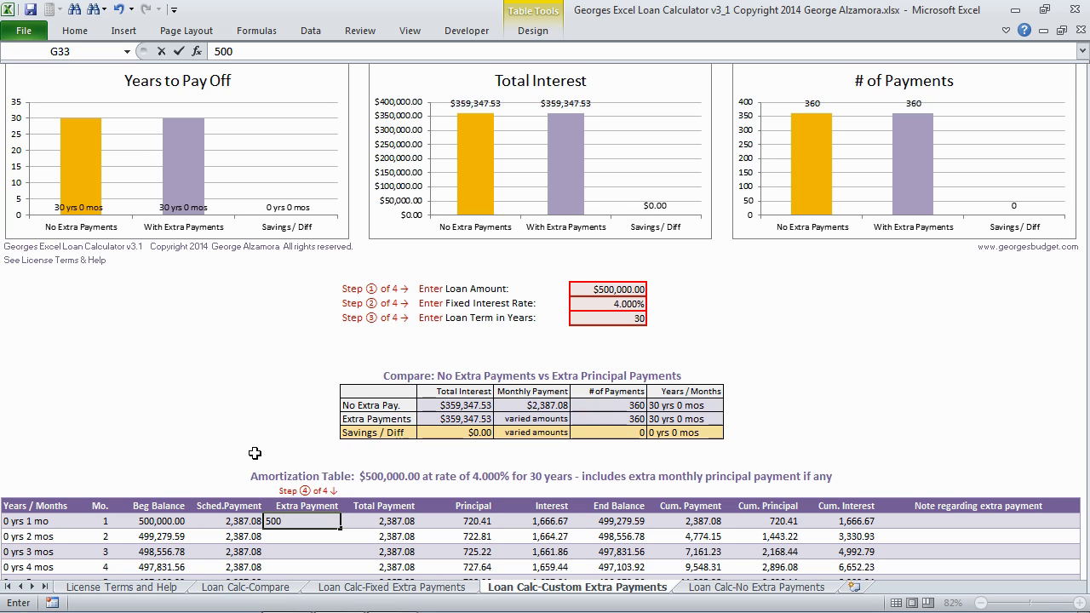
pyautogui.hotkey('ctrl', 'Return')
pyautogui.scroll(-1, 254, 453)
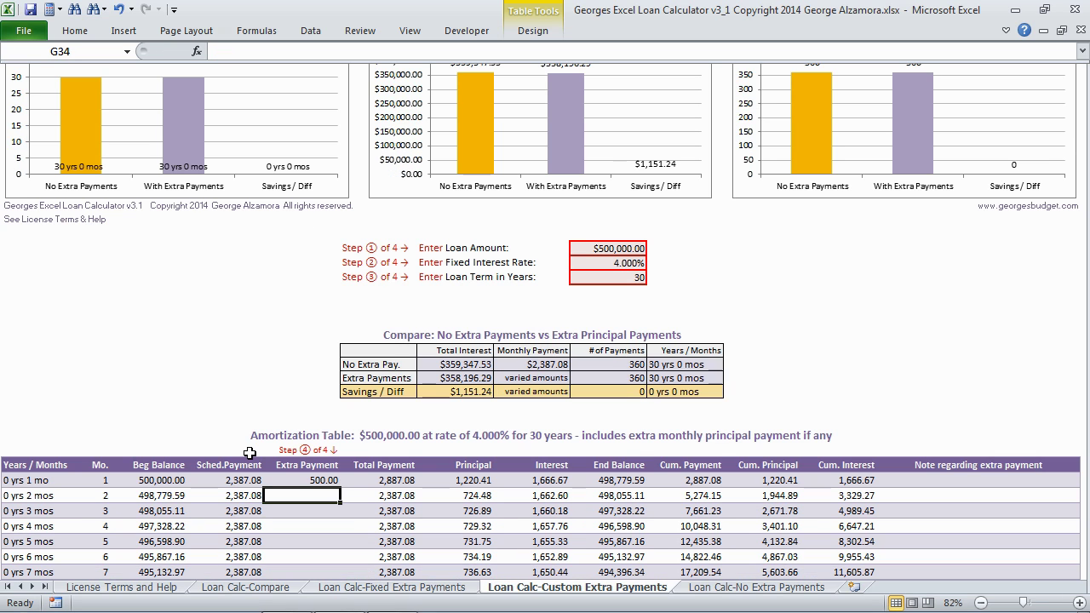
pyautogui.write('0')
pyautogui.press('Return')
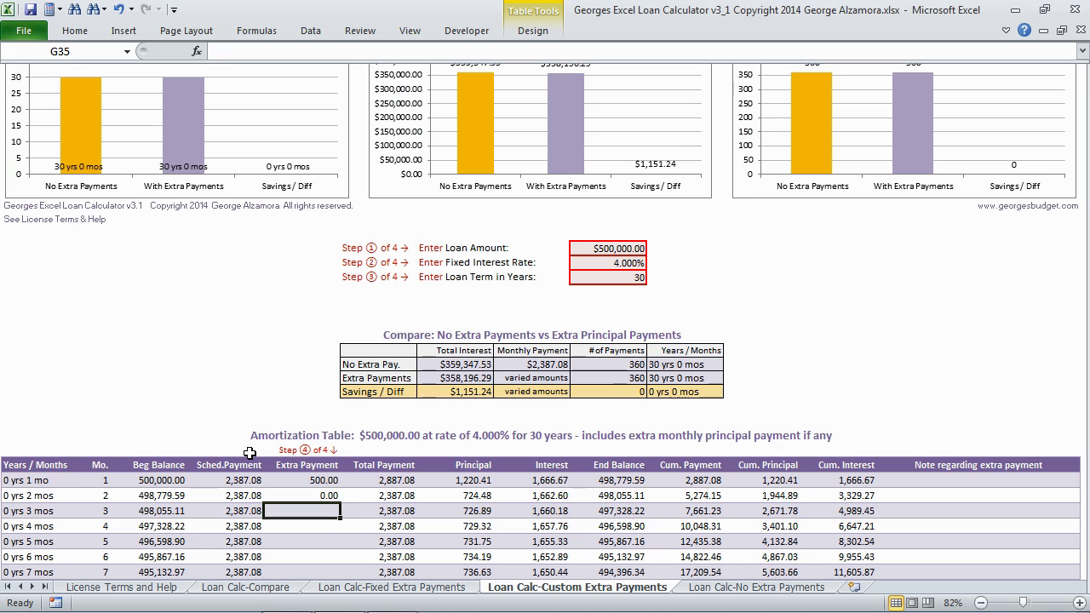
# Enter custom extra payments of 250 and 500 for months 3 and 4.
pyautogui.write('250')
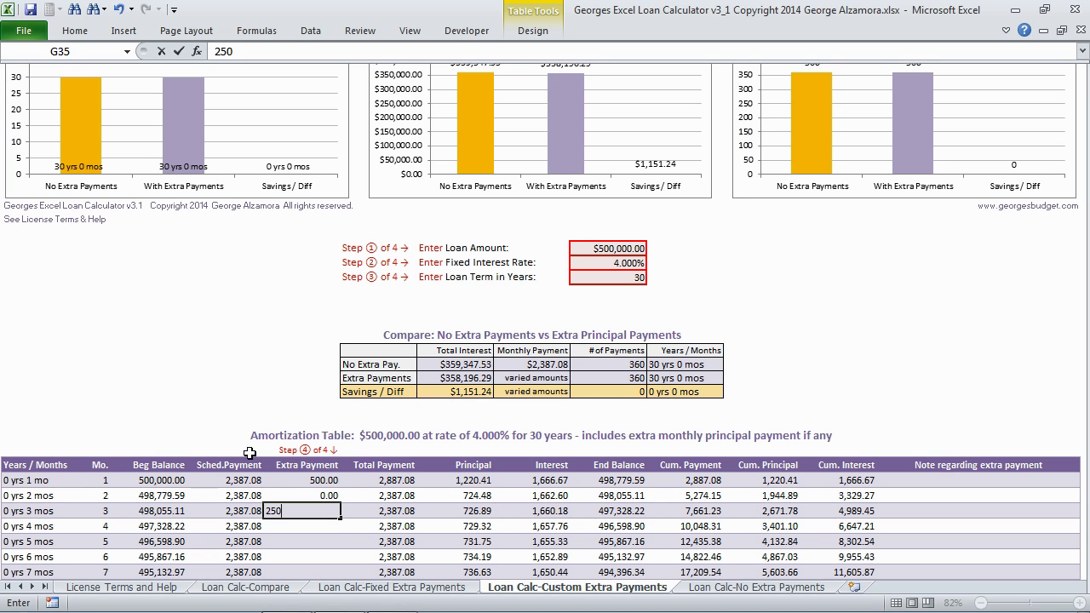
pyautogui.press('Return')
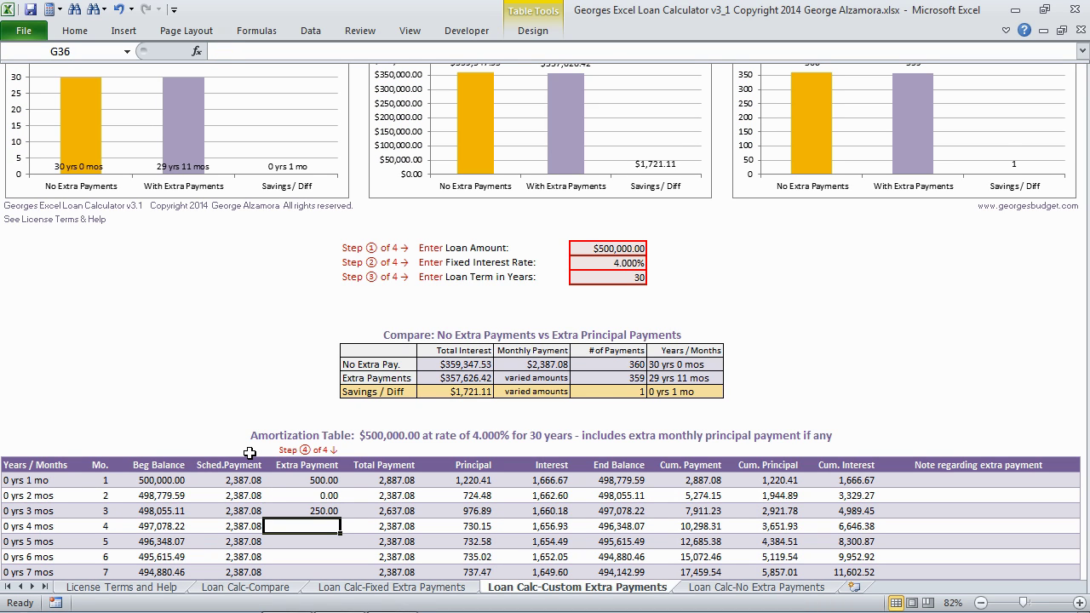
pyautogui.write('5')
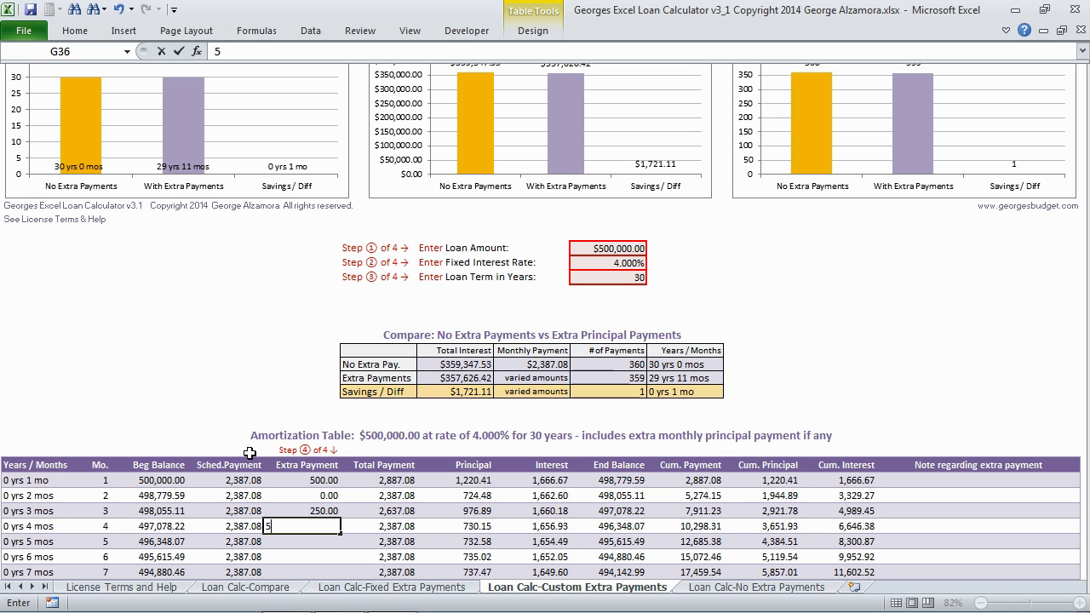
pyautogui.write('00')
pyautogui.press('Return')
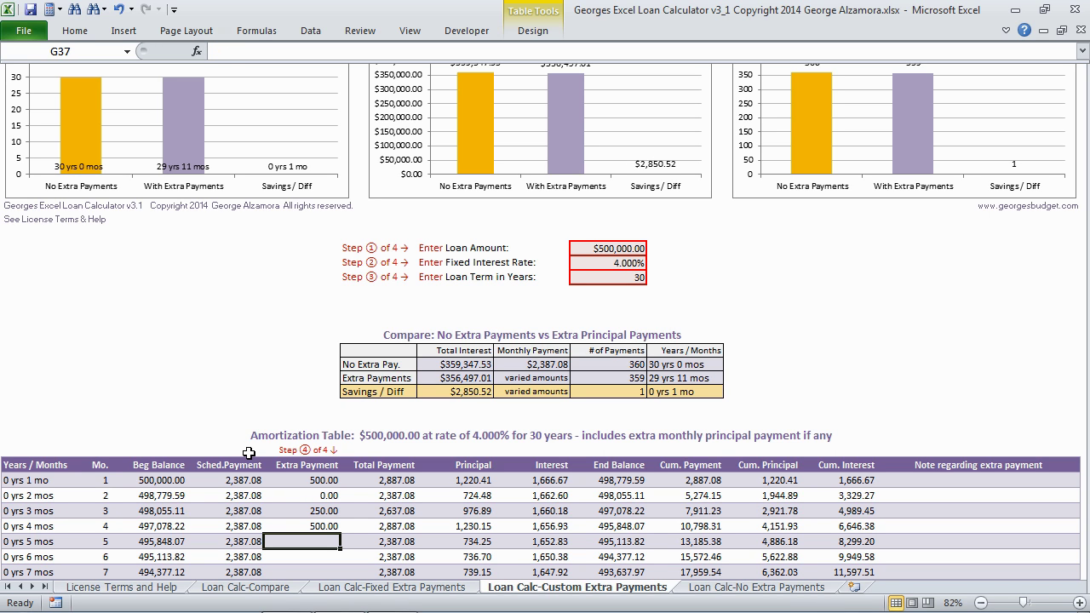
pyautogui.scroll(-3, 298, 499)
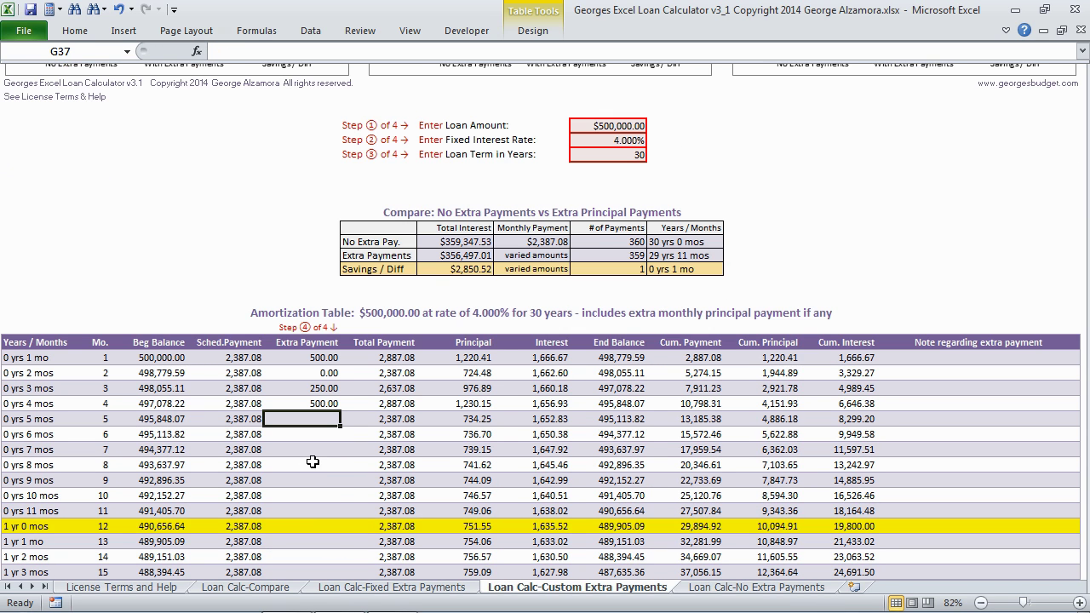
pyautogui.scroll(-3, 312, 461)
pyautogui.scroll(3, 344, 446)
# Enter 50,000 extra payments in G37:G39, correcting the mistyped 500,000.
pyautogui.write('500000')
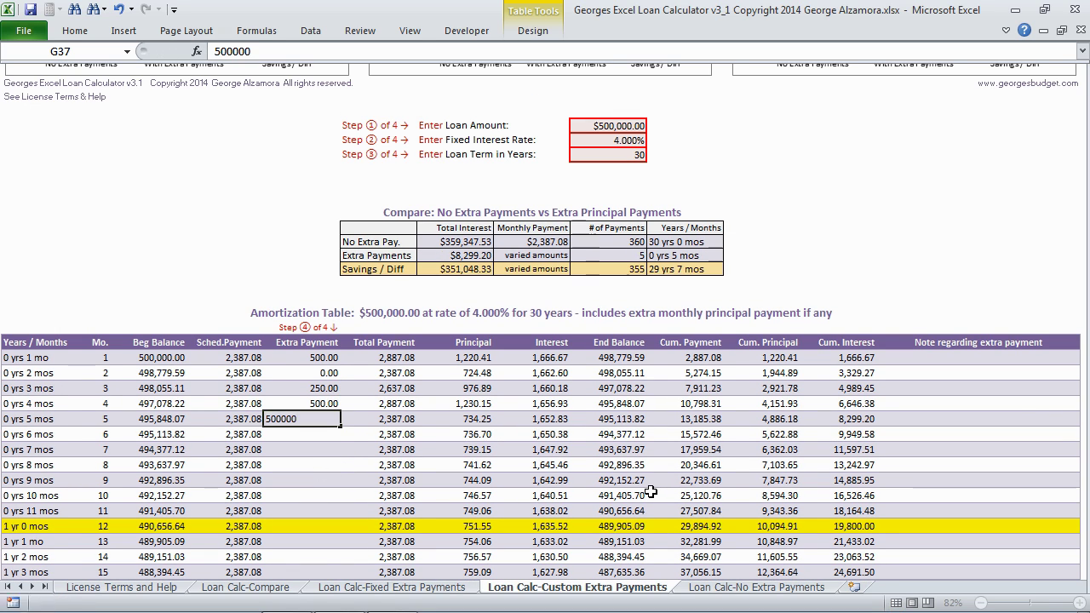
pyautogui.hotkey('ctrl', 'Return')
pyautogui.write('50,000')
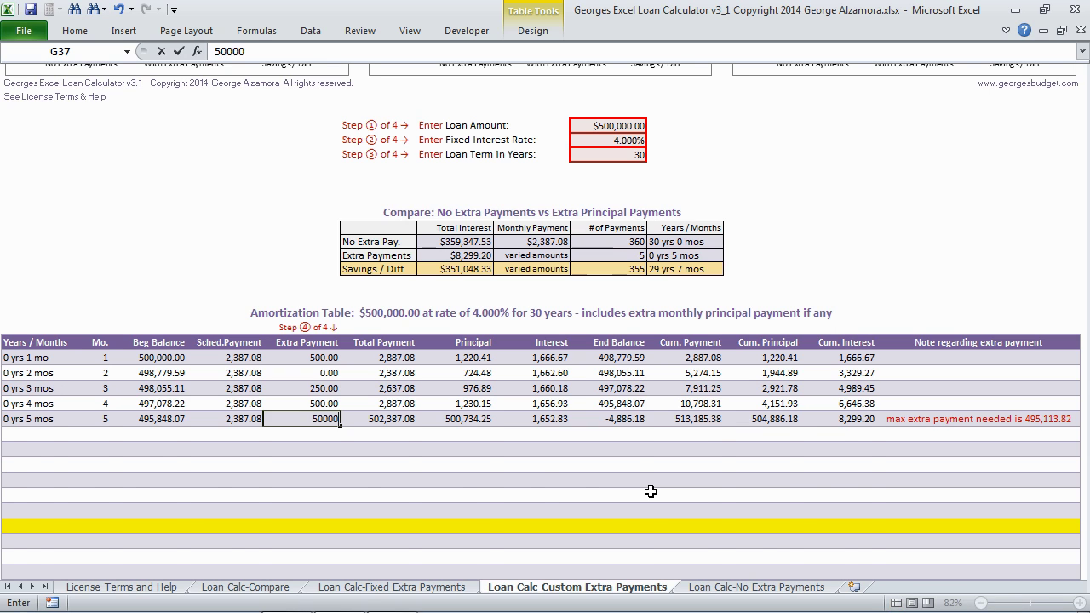
pyautogui.press('Return')
pyautogui.write('5')
pyautogui.write('0')
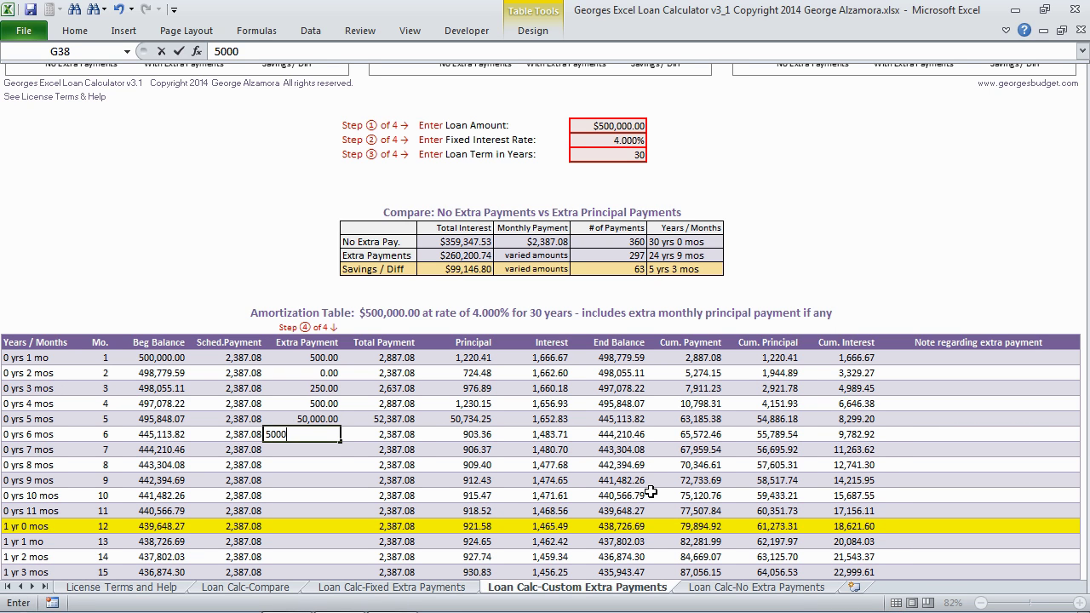
pyautogui.write(',000')
pyautogui.press('Return')
pyautogui.write('5')
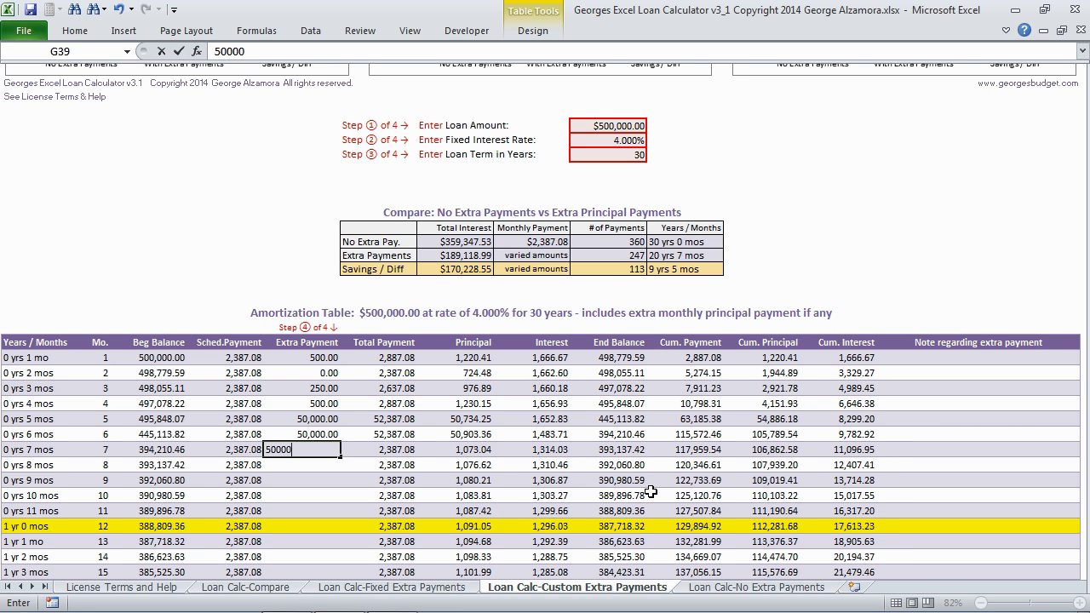
pyautogui.write('00,00')
pyautogui.press('Return')
pyautogui.scroll(4, 509, 470)
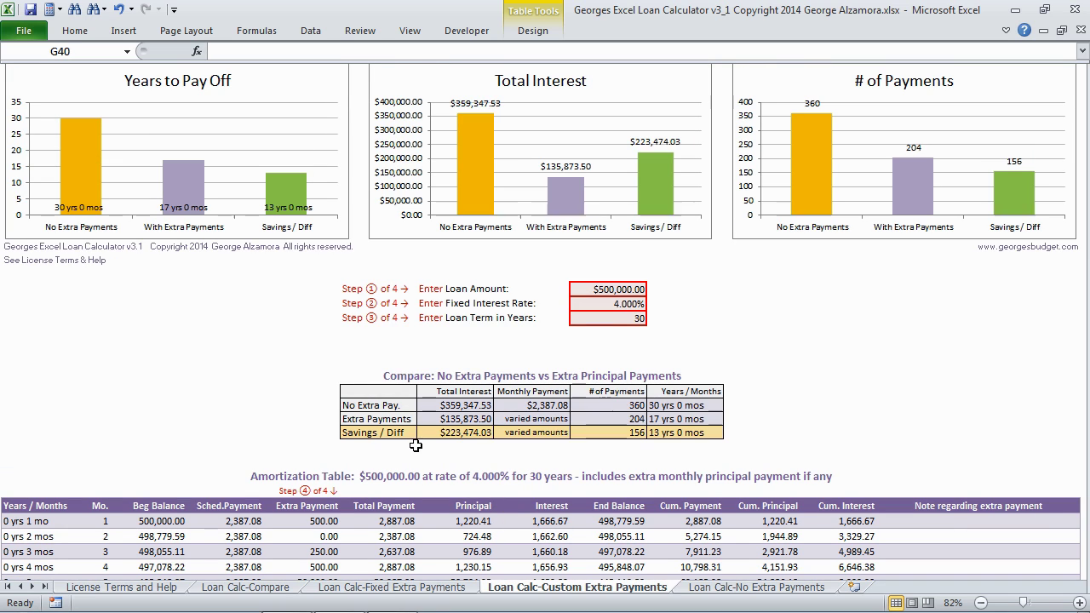
# Move to the Loan Calc-No Extra Payments sheet with Ctrl+Page Down.
pyautogui.scroll(-3, 459, 451)
pyautogui.scroll(3, 317, 494)
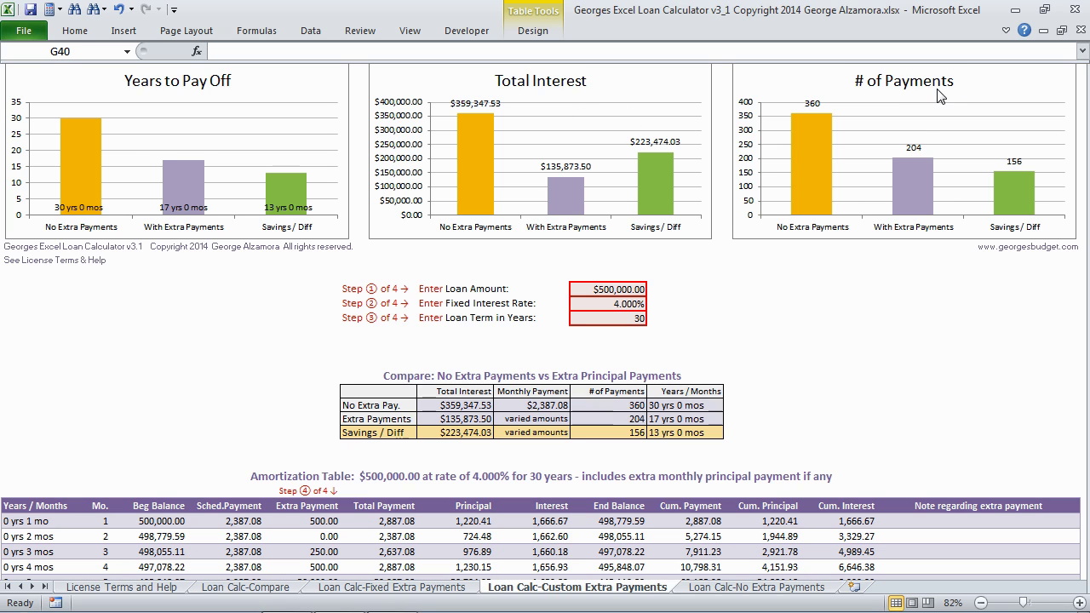
pyautogui.hotkey('ctrl', 'pagedown')
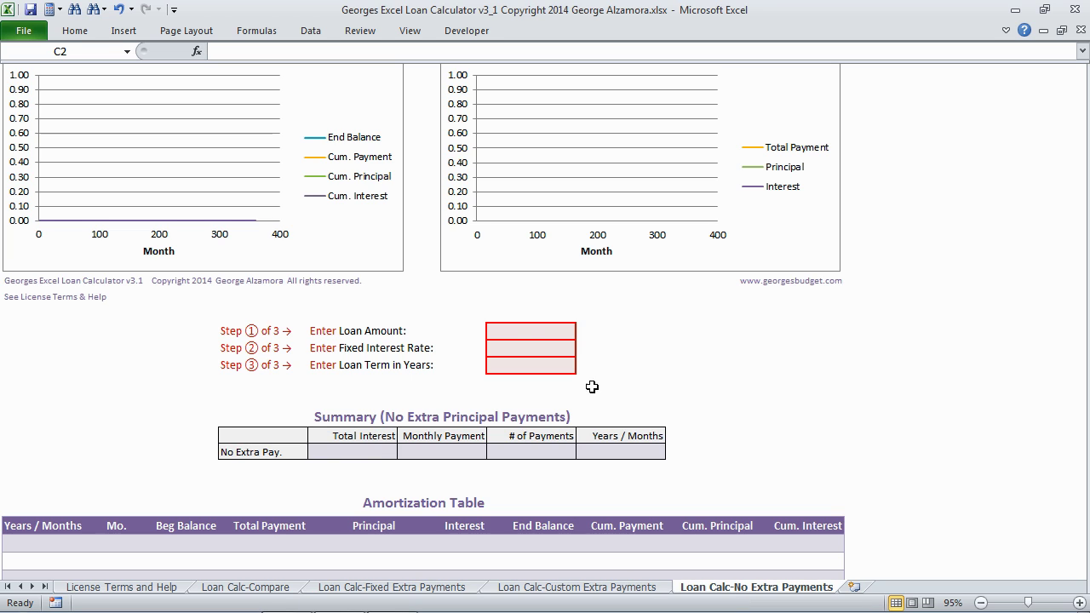
# Enter loan amount 50000, interest rate 5 and term 15 years, giving $395.40 monthly payments.
pyautogui.click(521, 332)
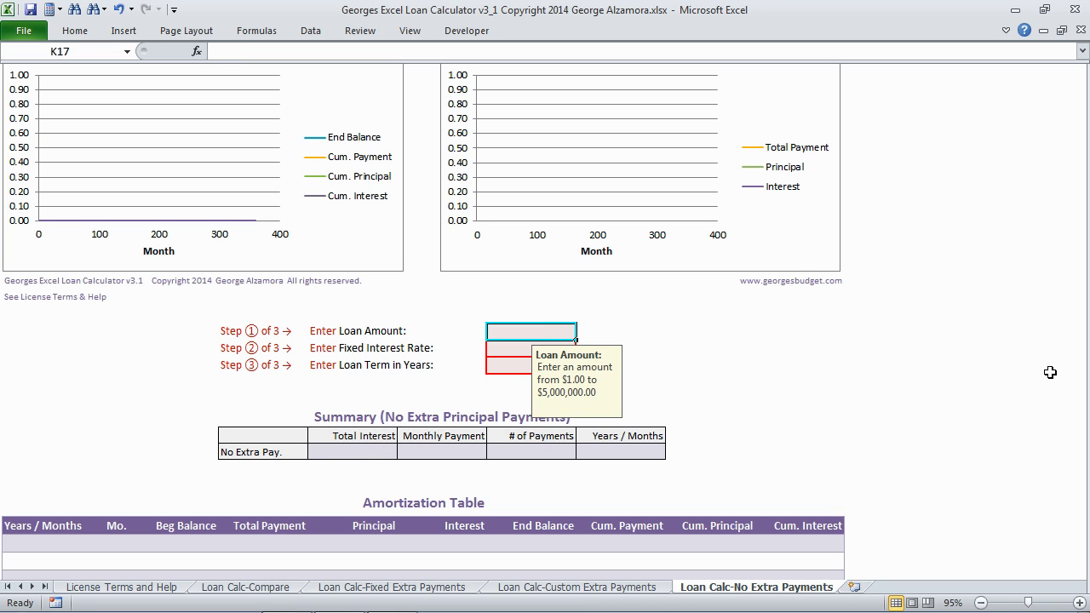
pyautogui.write('50000')
pyautogui.press('Return')
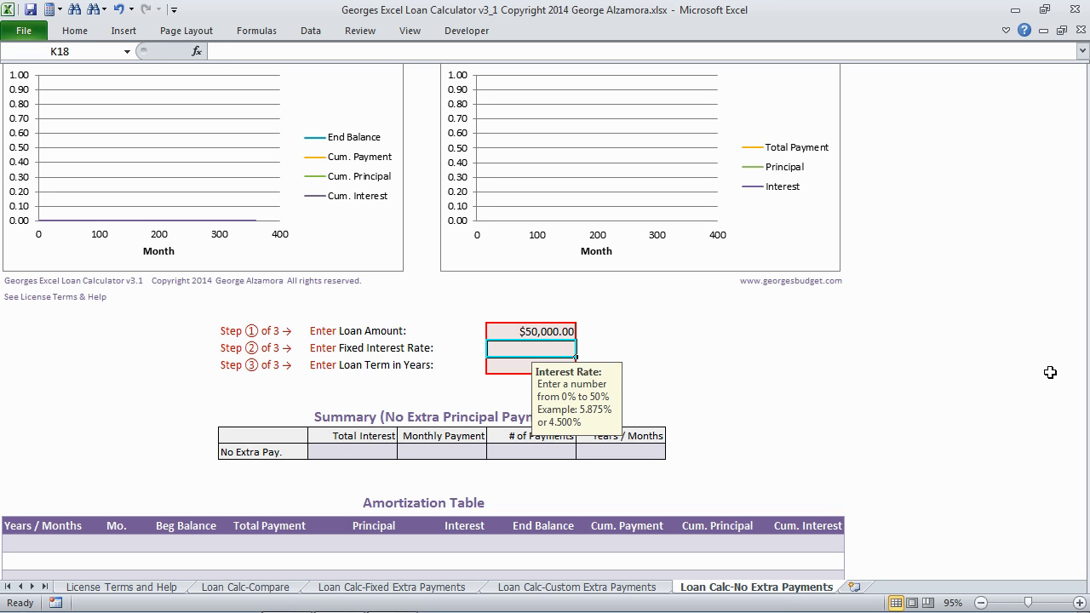
pyautogui.write('5')
pyautogui.press('Return')
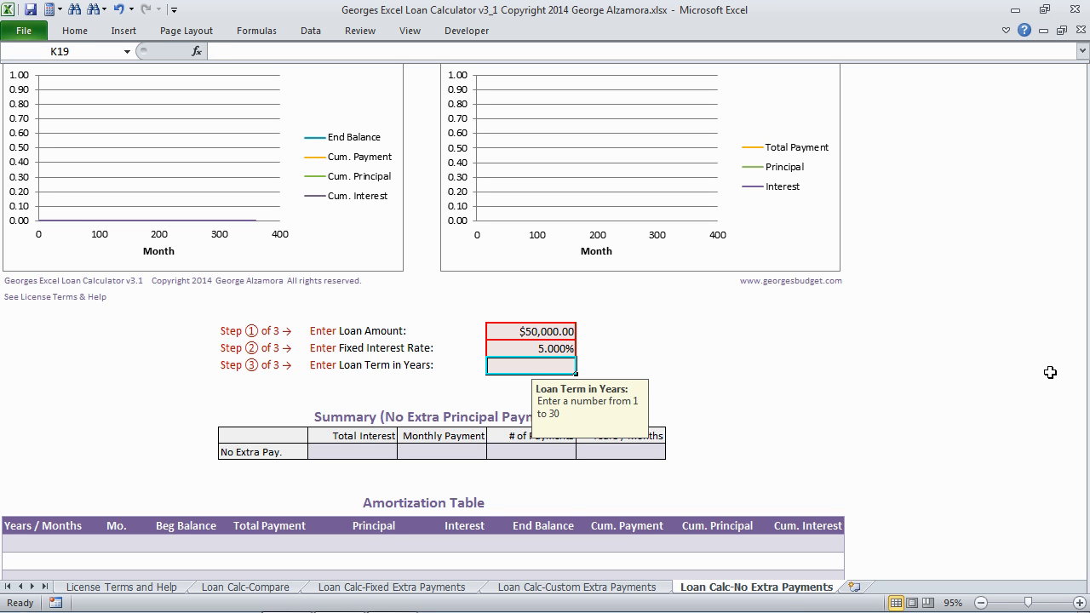
pyautogui.write('15')
pyautogui.press('Return')
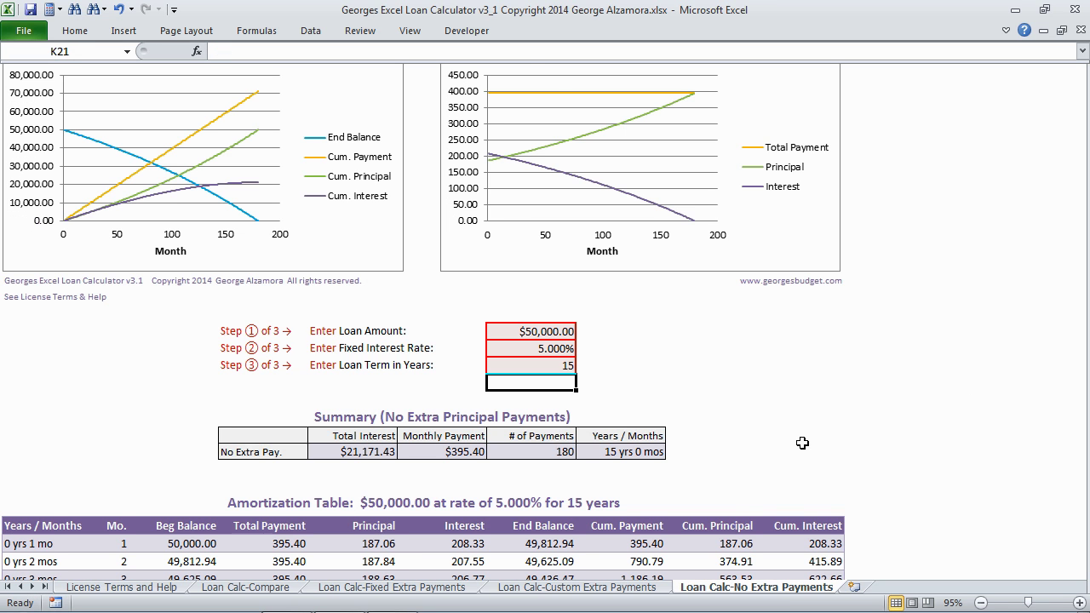
pyautogui.scroll(-8, 664, 468)
pyautogui.scroll(4, 246, 498)
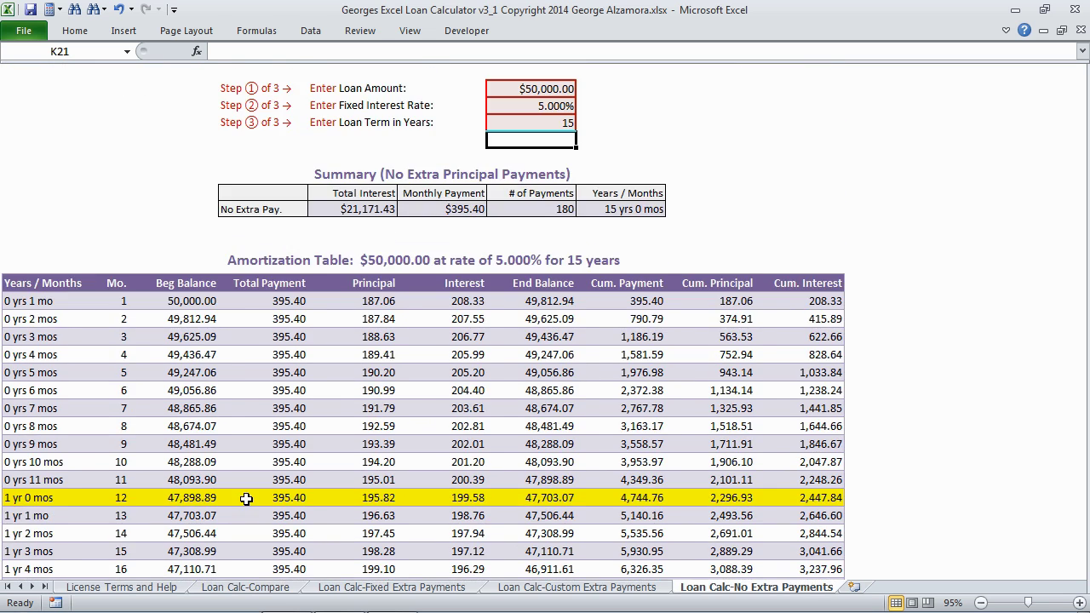
pyautogui.scroll(5, 246, 499)
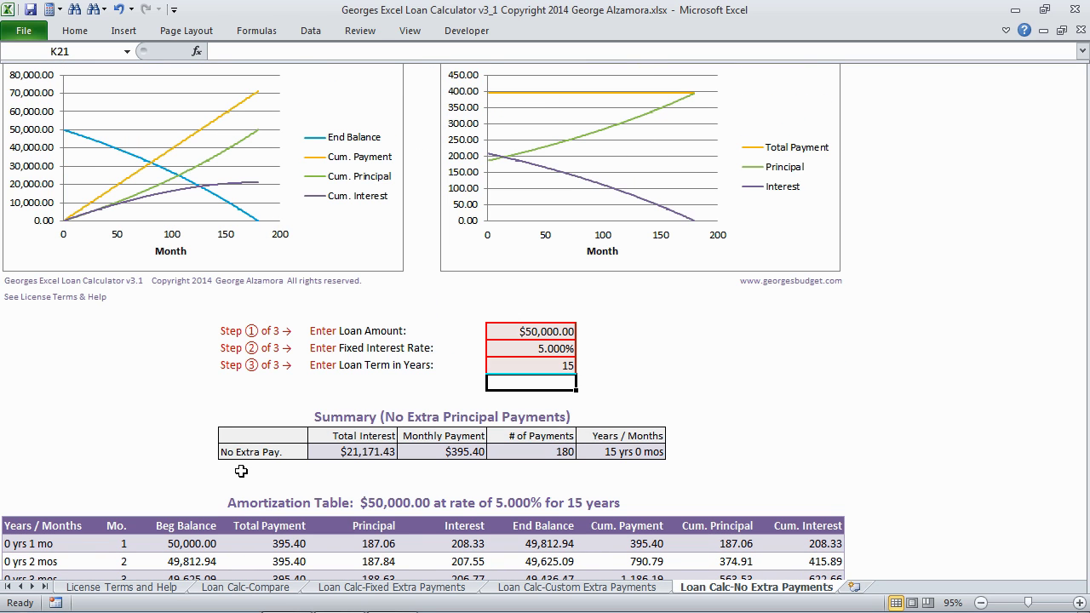